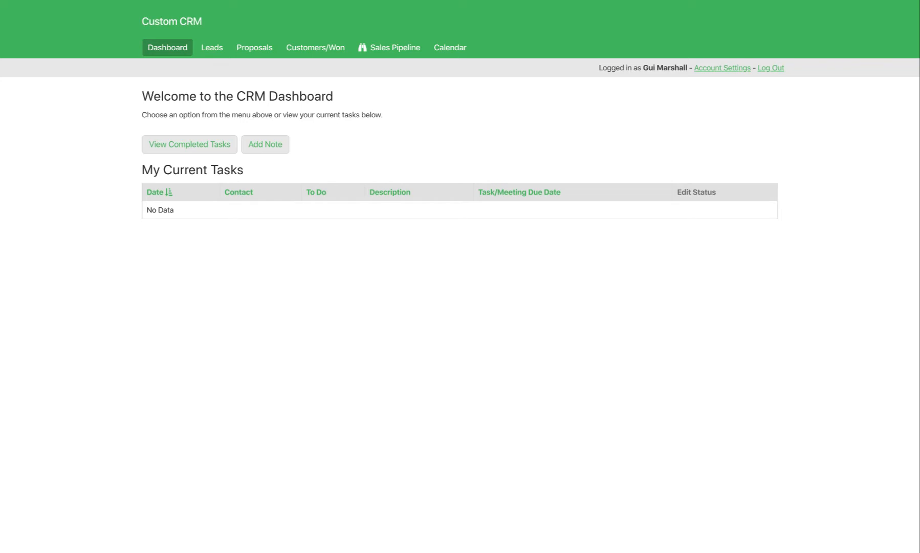
# View the CRM's Leads page and open the form for adding a new lead contact.
pyautogui.click(210, 49)
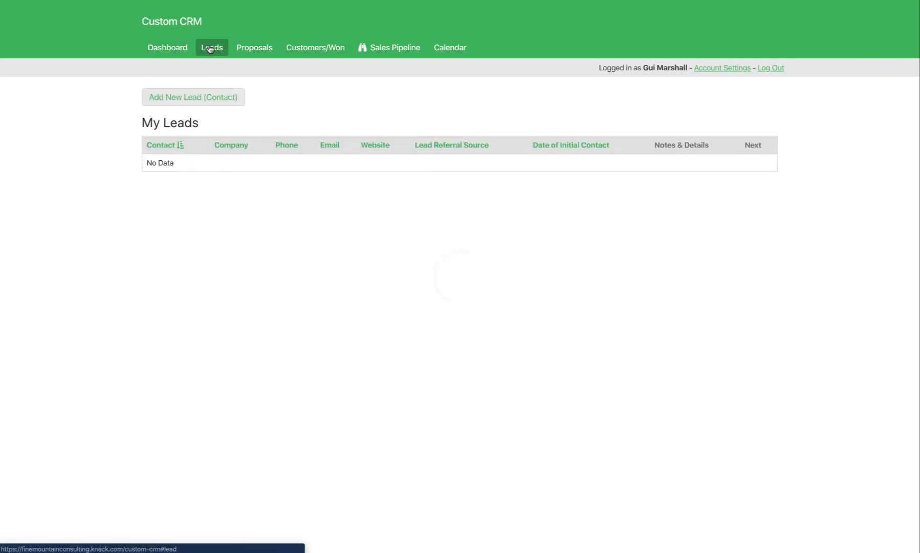
pyautogui.click(201, 97)
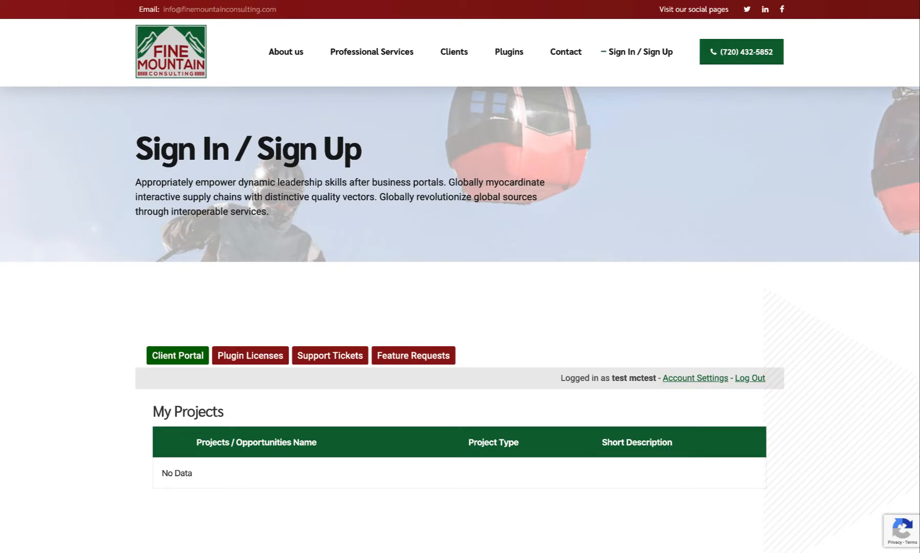
# Switch to the Fine Mountain Consulting client portal and open the Add License form under the plugin licenses.
pyautogui.click(617, 53)
pyautogui.scroll(-1, 199, 328)
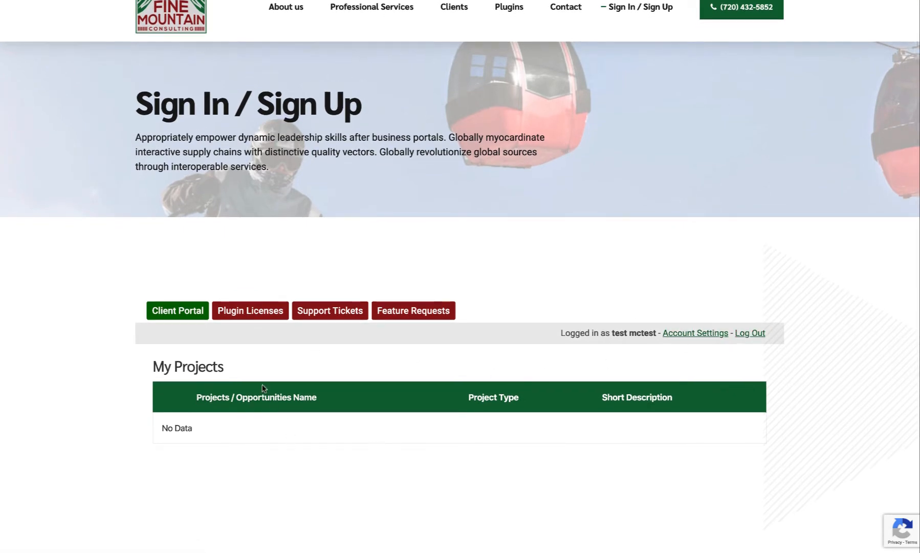
pyautogui.click(250, 317)
pyautogui.scroll(-2, 74, 343)
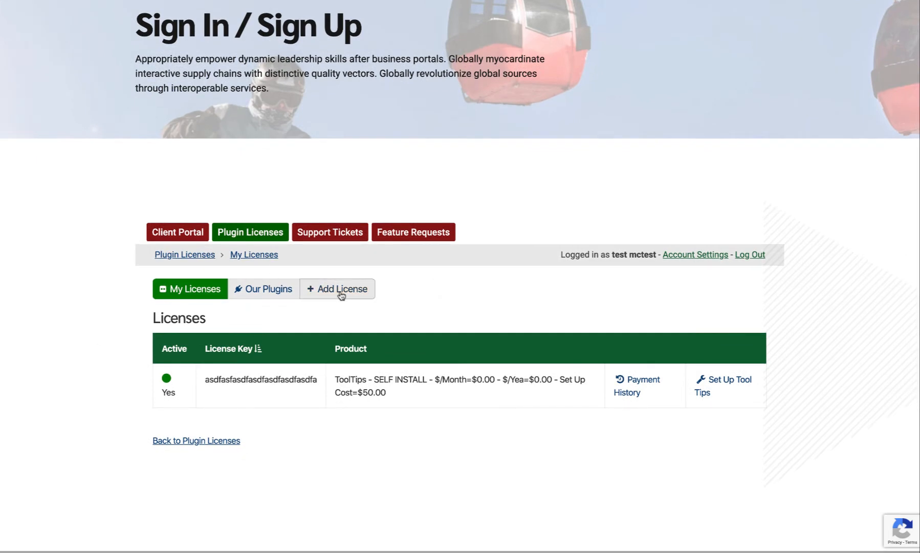
pyautogui.click(341, 290)
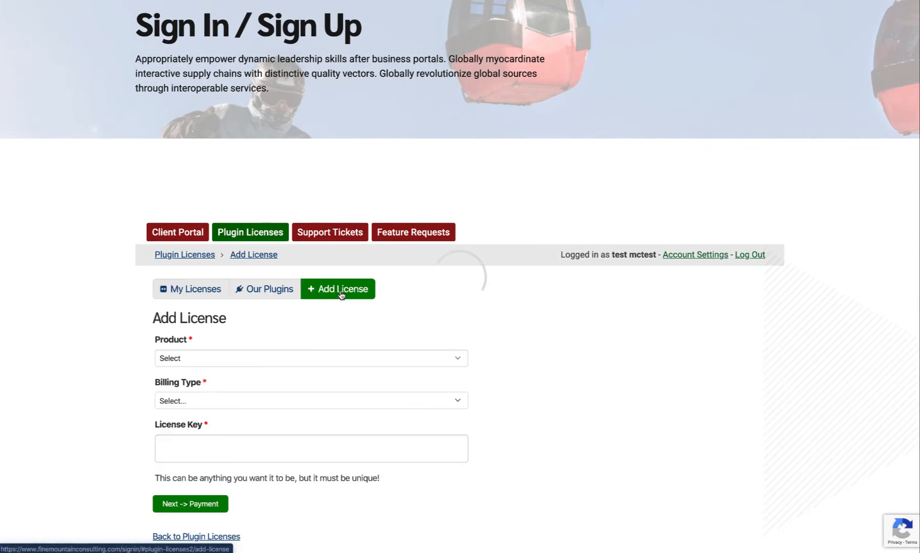
# Choose the ToolTips - SELF INSTALL product, enter a unique license key and proceed to payment.
pyautogui.click(232, 360)
pyautogui.scroll(-3, 236, 390)
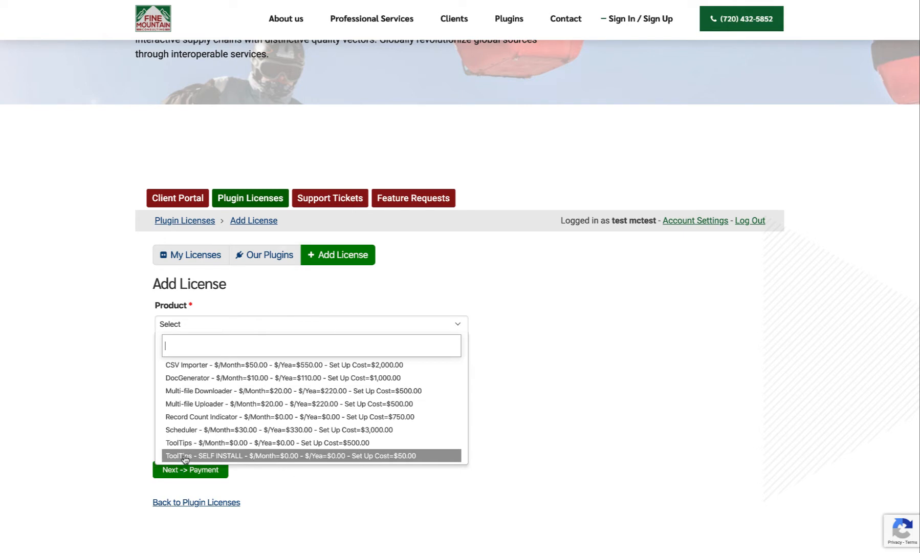
pyautogui.click(218, 456)
pyautogui.click(214, 371)
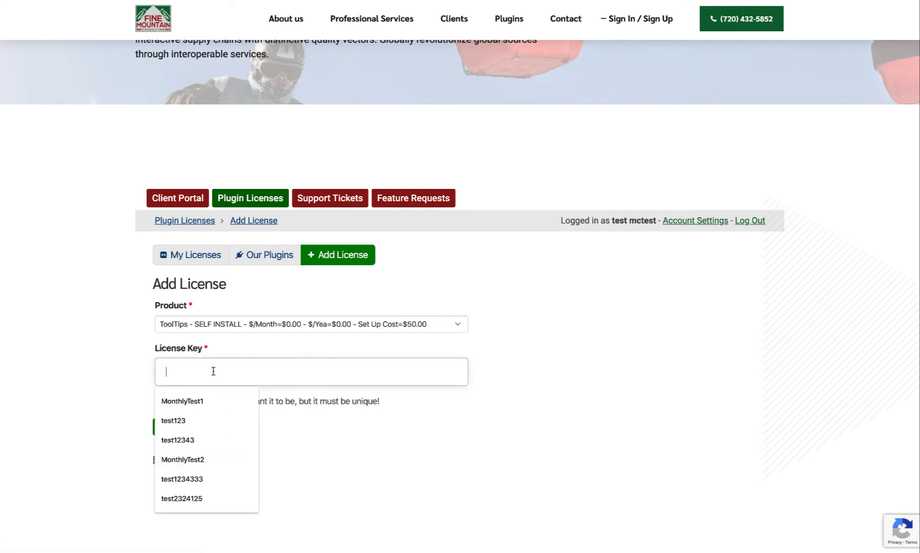
pyautogui.write('fa;lkdjfads;flkjasdf;lkjasdf')
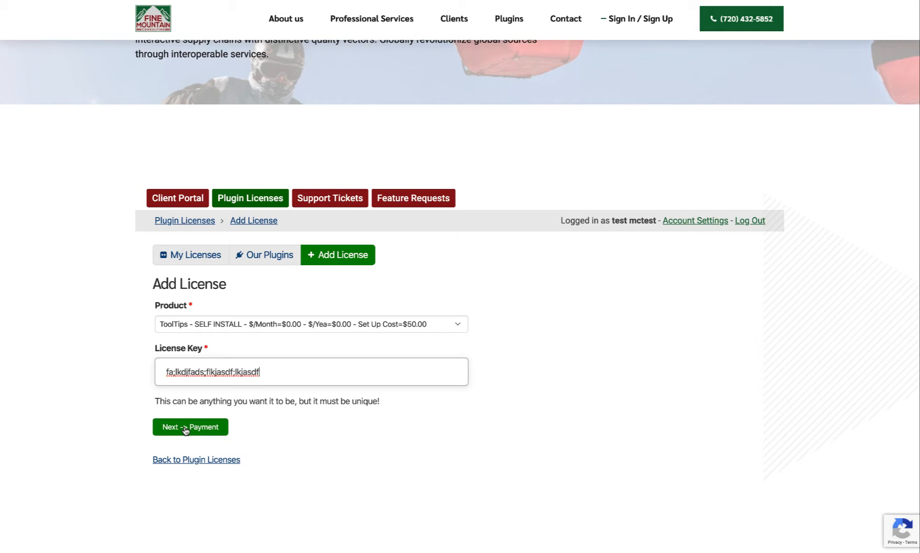
pyautogui.click(185, 429)
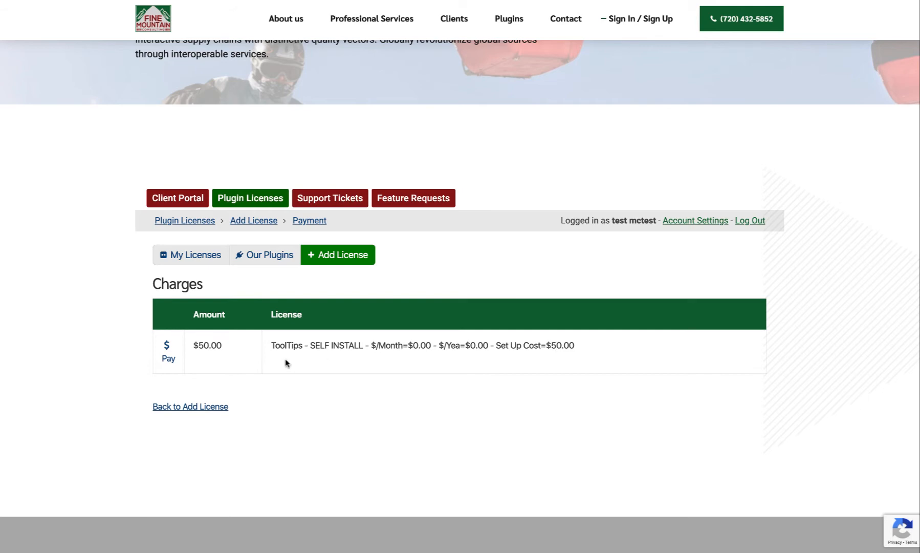
# Open the ToolTips license charge, review its purchase details and pay it with the saved card in test mode.
pyautogui.click(168, 359)
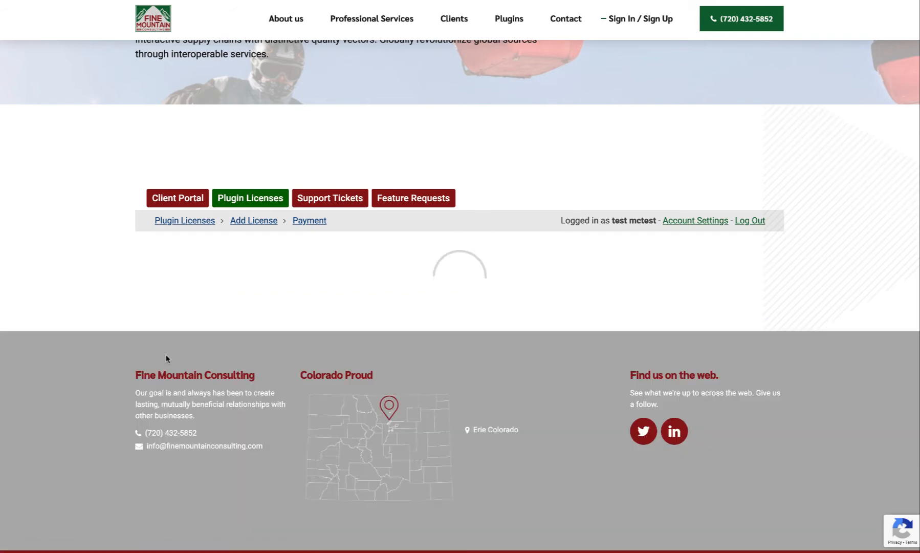
pyautogui.scroll(-1, 167, 358)
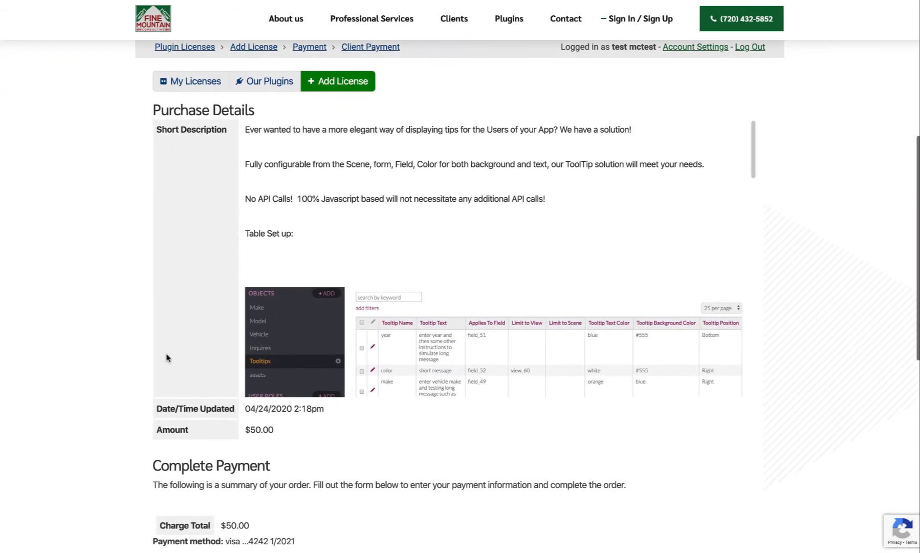
pyautogui.scroll(-8, 253, 290)
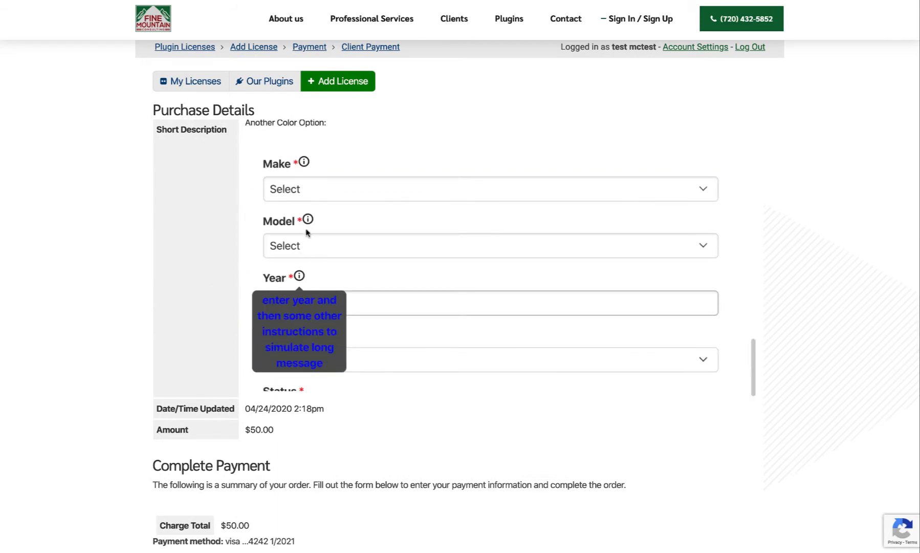
pyautogui.scroll(-1, 71, 282)
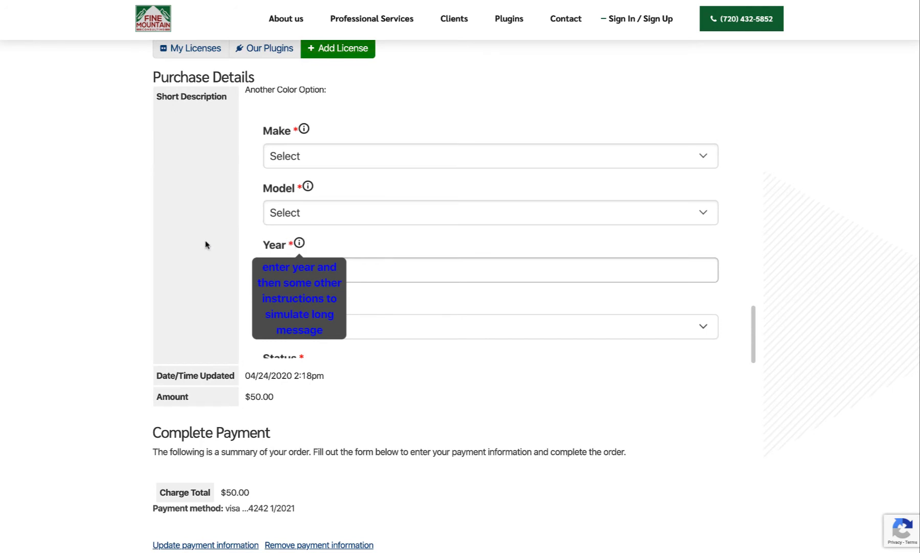
pyautogui.scroll(-4, 102, 327)
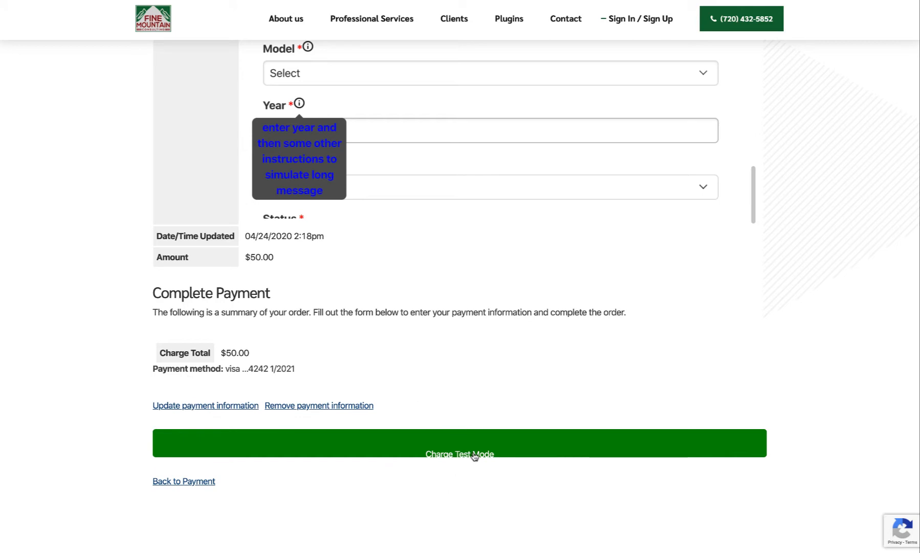
pyautogui.click(456, 455)
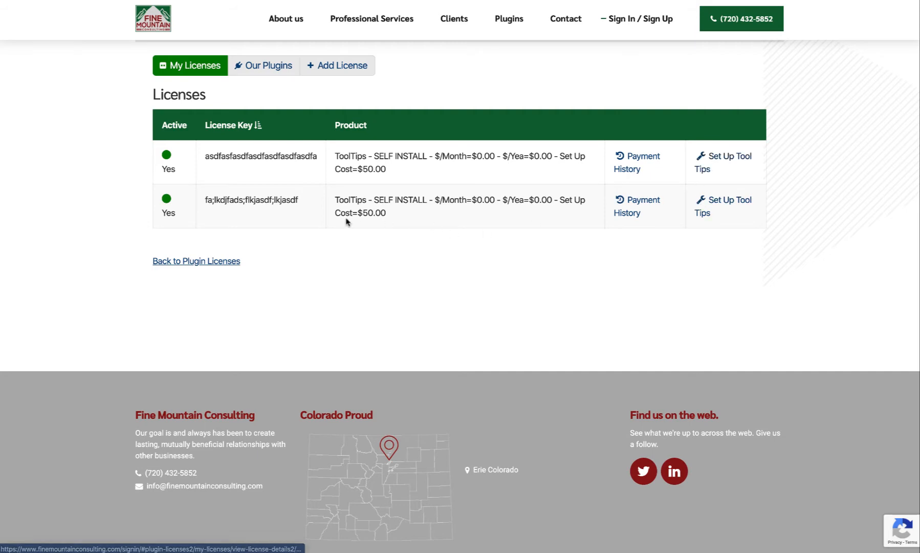
# Open the new license's tooltip setup instructions and read through the object, page and code steps.
pyautogui.click(719, 201)
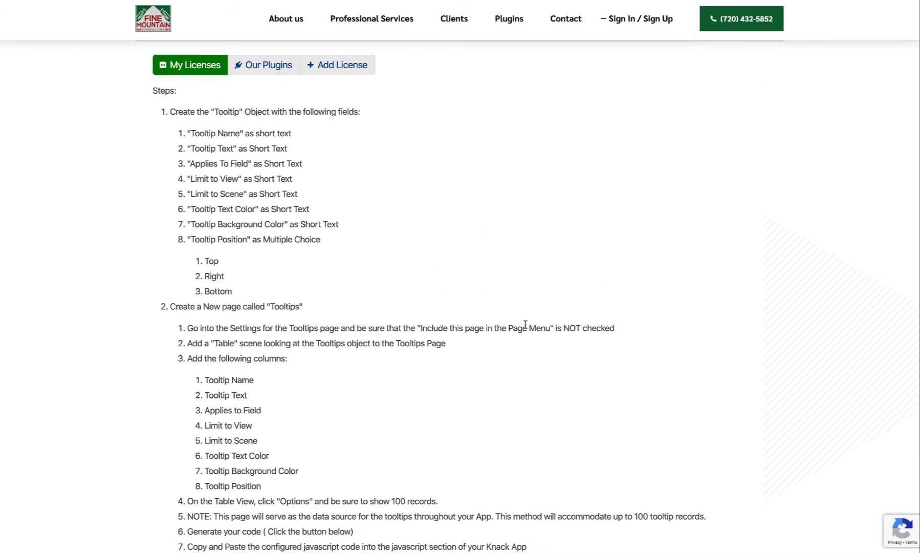
pyautogui.scroll(-1, 526, 324)
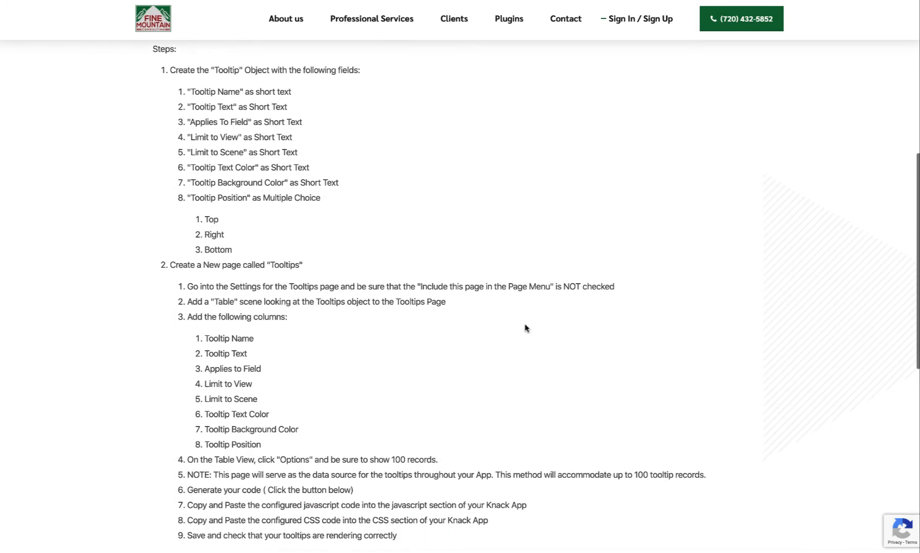
pyautogui.scroll(-1, 499, 356)
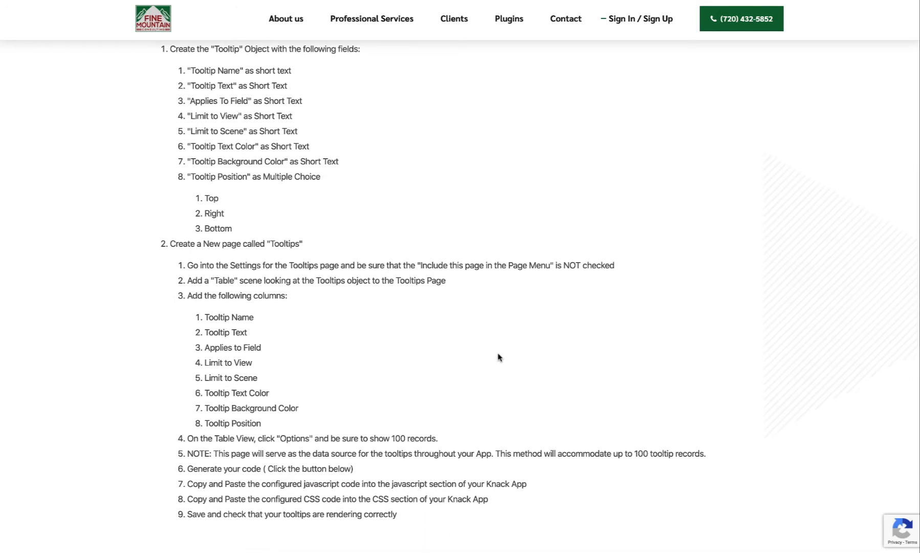
pyautogui.scroll(4, 499, 357)
pyautogui.scroll(3, 499, 356)
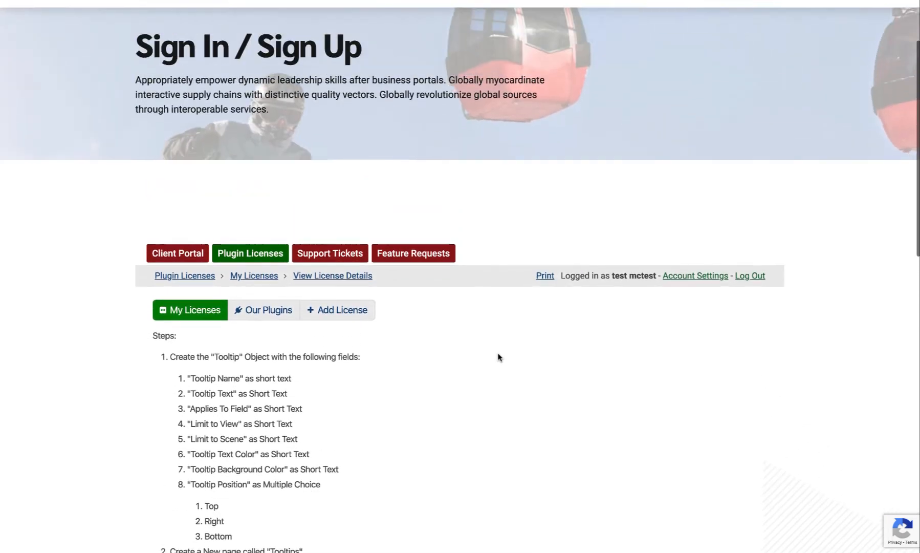
pyautogui.scroll(-2, 499, 355)
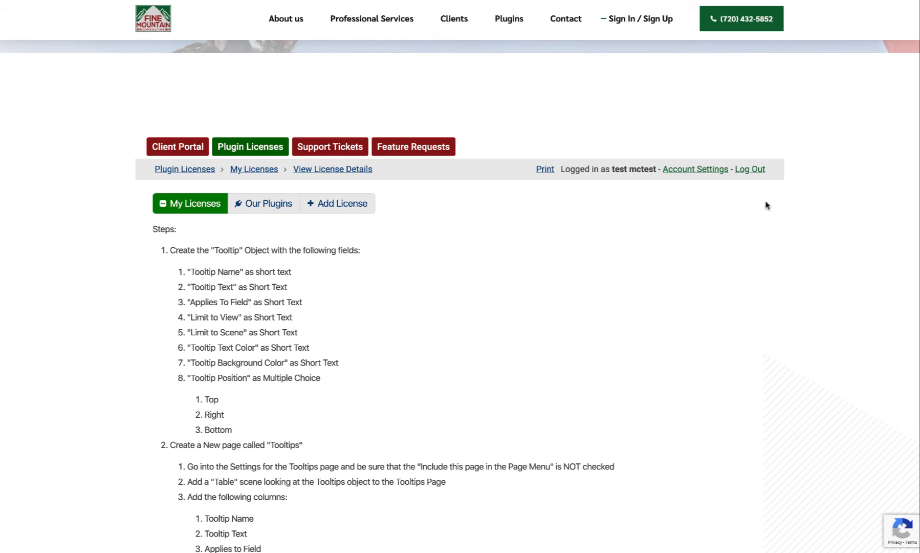
pyautogui.scroll(-3, 766, 205)
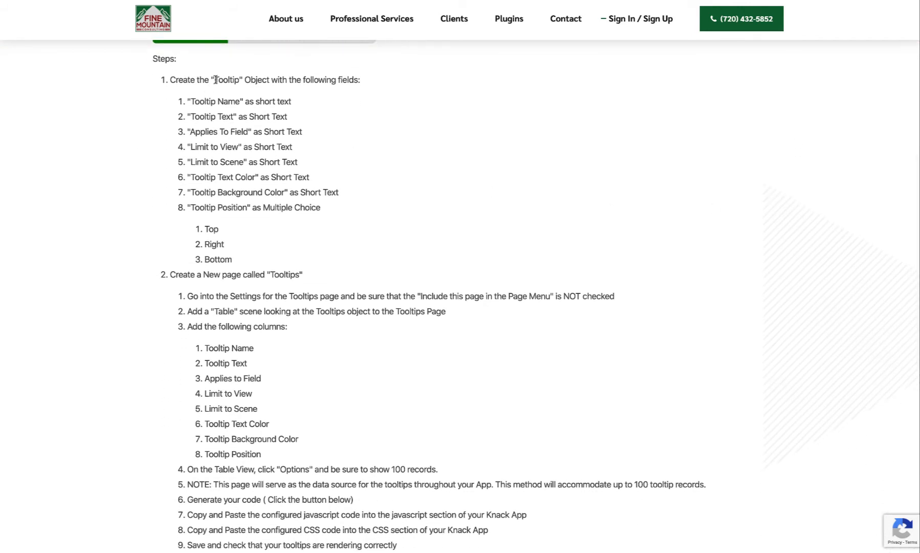
# Switch to the Knack builder and add a new object from scratch named Tooltip.
pyautogui.moveTo(215, 80); pyautogui.dragTo(241, 81)
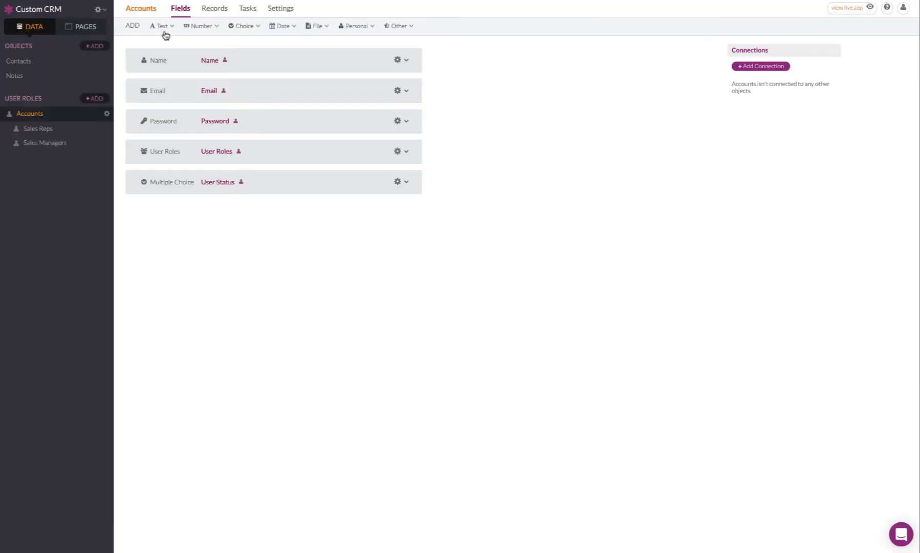
pyautogui.click(95, 48)
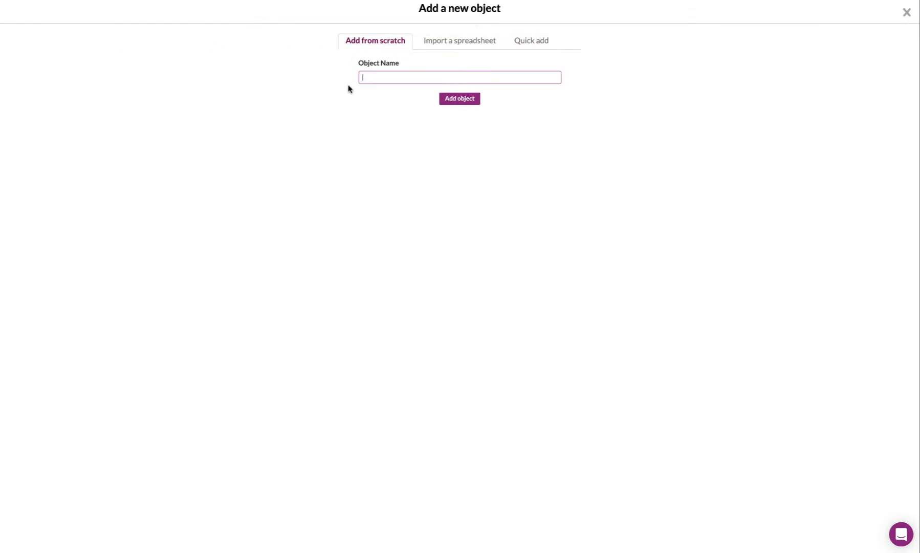
pyautogui.write('Tooltip')
pyautogui.click(463, 102)
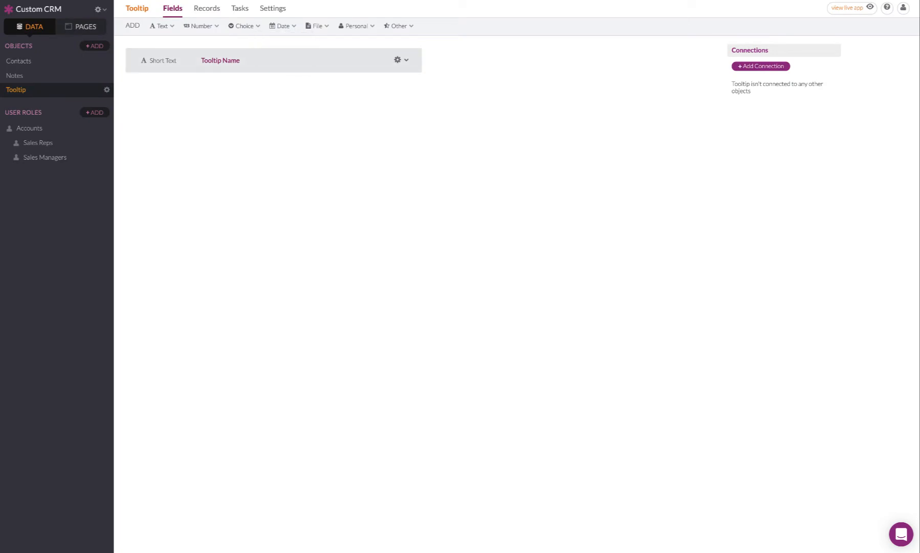
# Review the required Tooltip fields in the instructions, and check the Tooltip Position field's options in the builder.
pyautogui.click(164, 0)
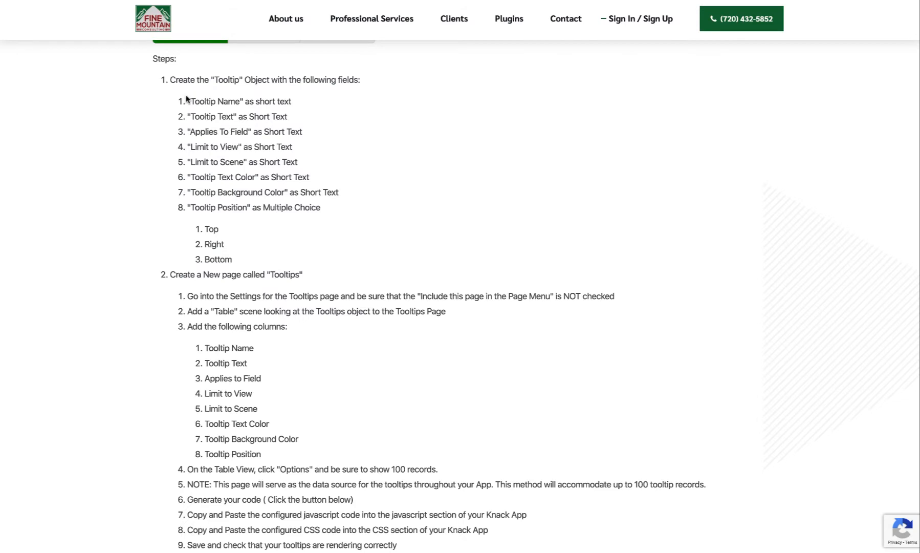
pyautogui.moveTo(186, 100); pyautogui.dragTo(363, 220)
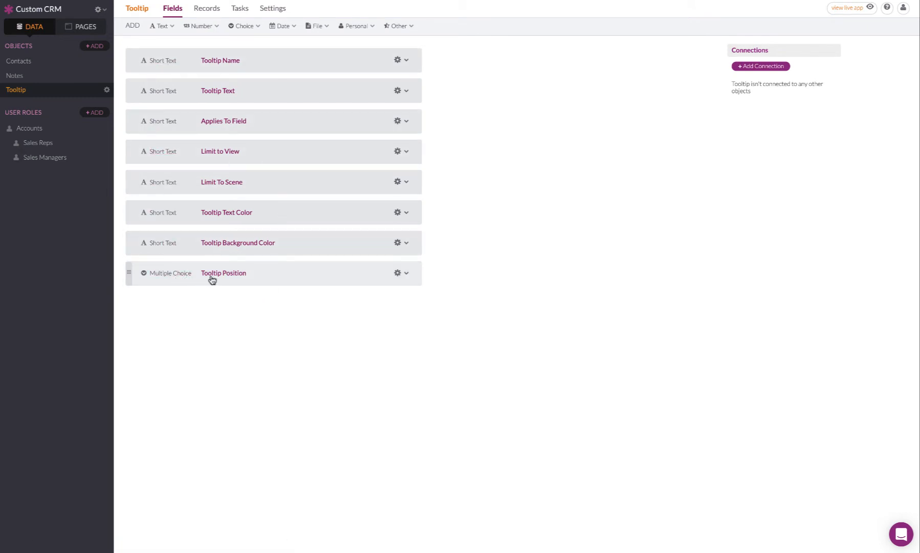
pyautogui.click(266, 274)
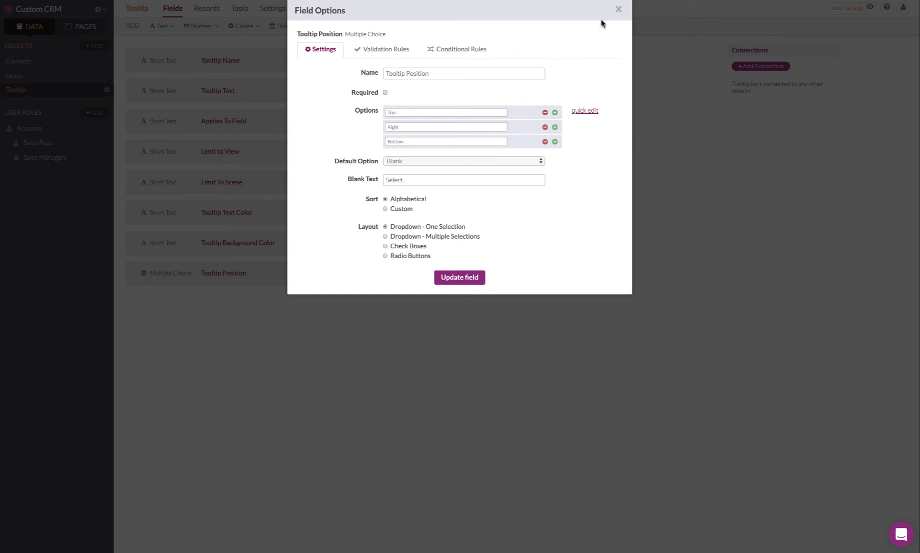
pyautogui.click(618, 9)
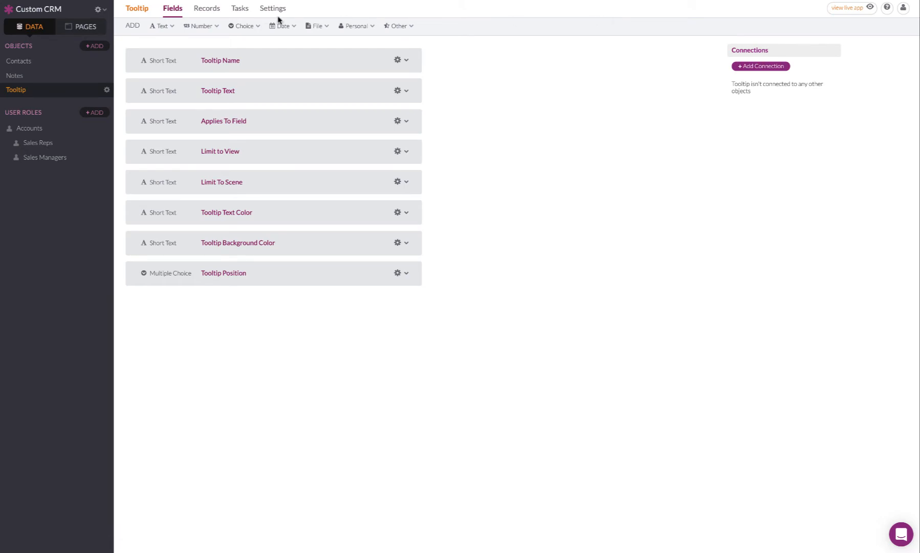
# Return to the setup instructions and read the steps for creating the Tooltips page.
pyautogui.hotkey('ctrl', 'Tab')
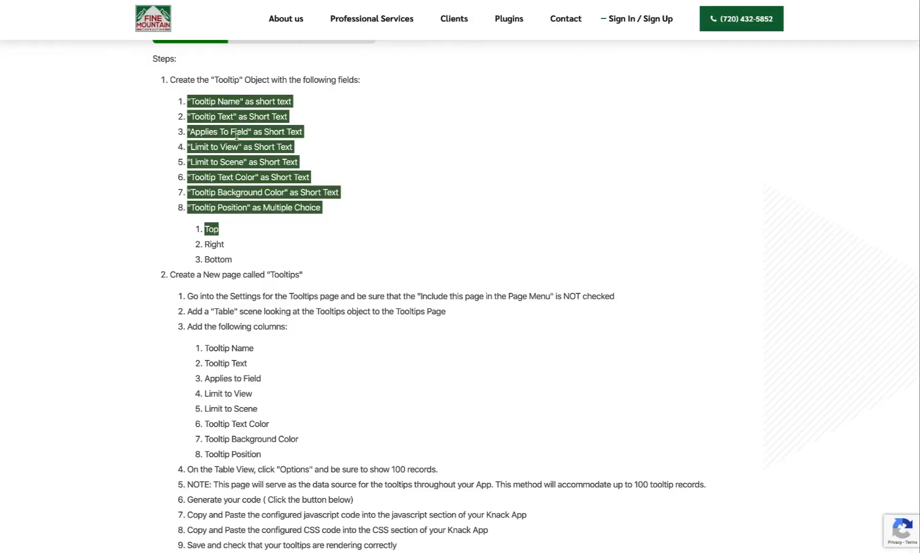
pyautogui.click(205, 225)
pyautogui.scroll(-1, 204, 277)
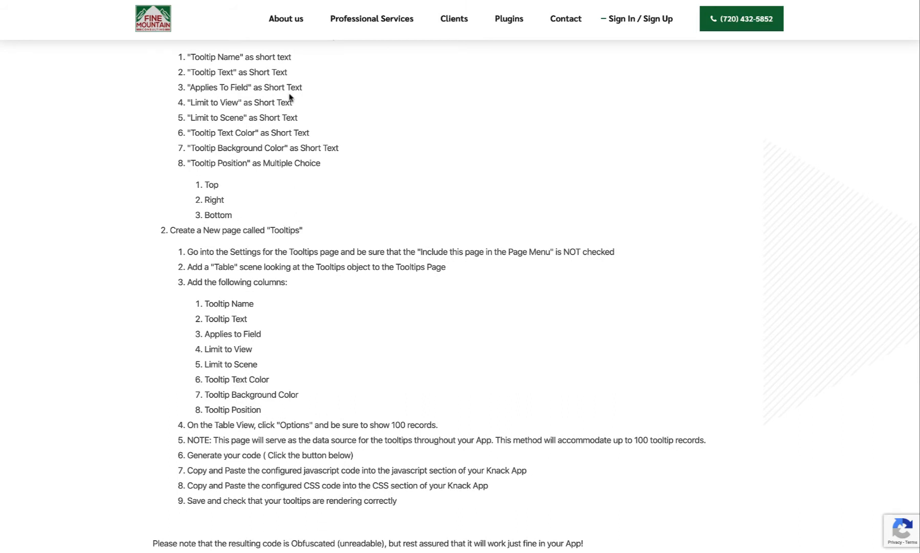
# Switch back to the Knack builder's pages and examine the Sales Rep > Dashboard login page and its Dashboard child page.
pyautogui.hotkey('ctrl', 'Tab')
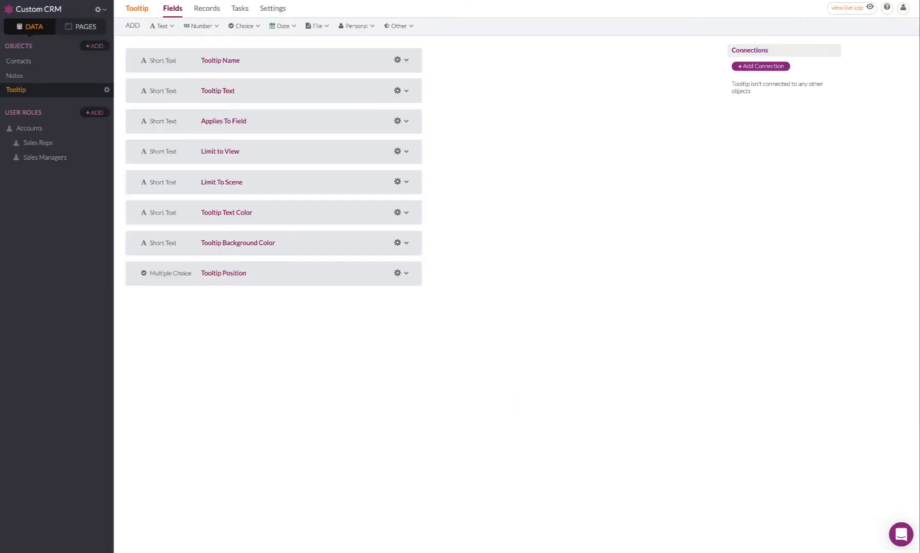
pyautogui.click(74, 30)
pyautogui.click(4, 62)
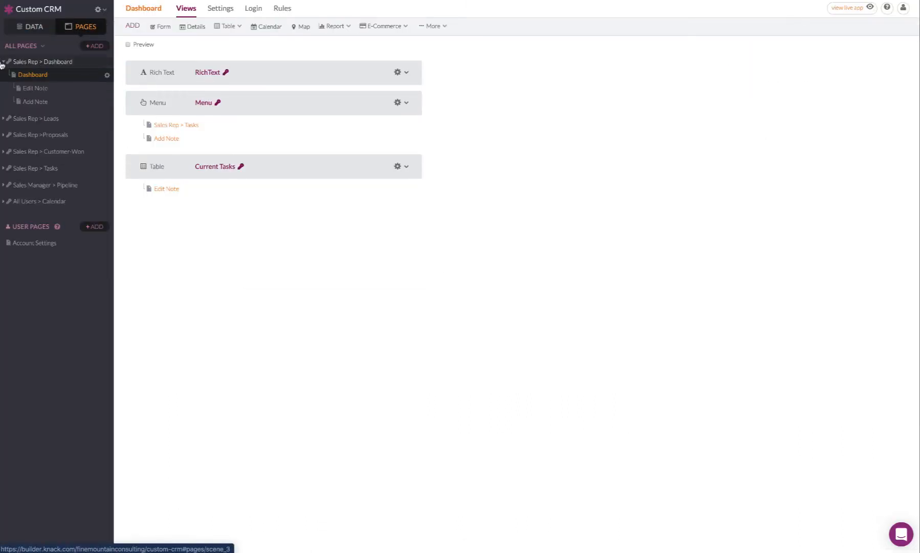
pyautogui.click(3, 63)
pyautogui.click(3, 63)
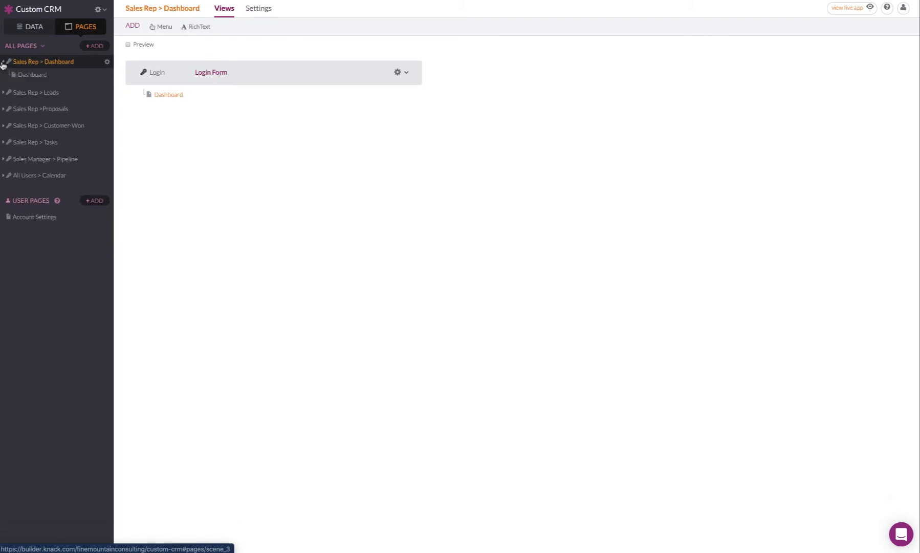
pyautogui.click(24, 75)
pyautogui.click(32, 63)
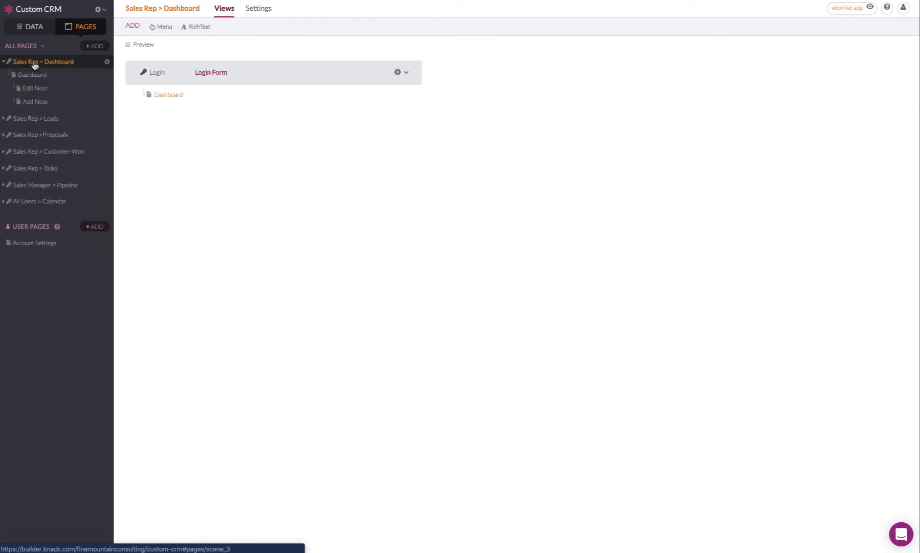
pyautogui.click(36, 75)
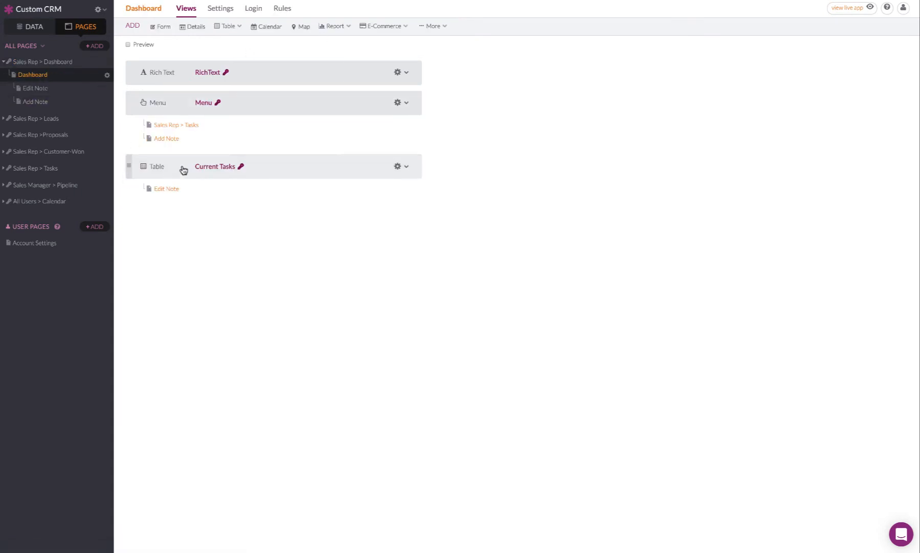
# Add a new blank page named Tooltips to the app.
pyautogui.click(7, 62)
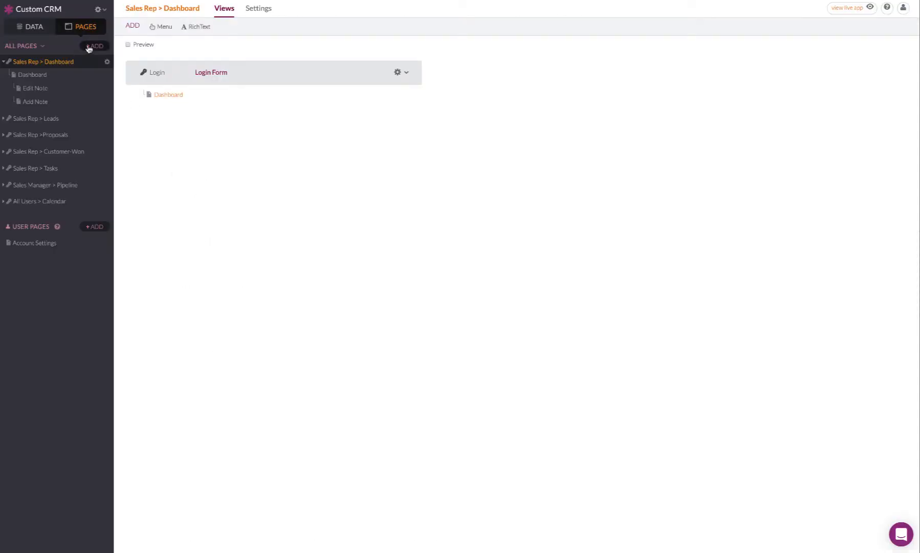
pyautogui.click(92, 46)
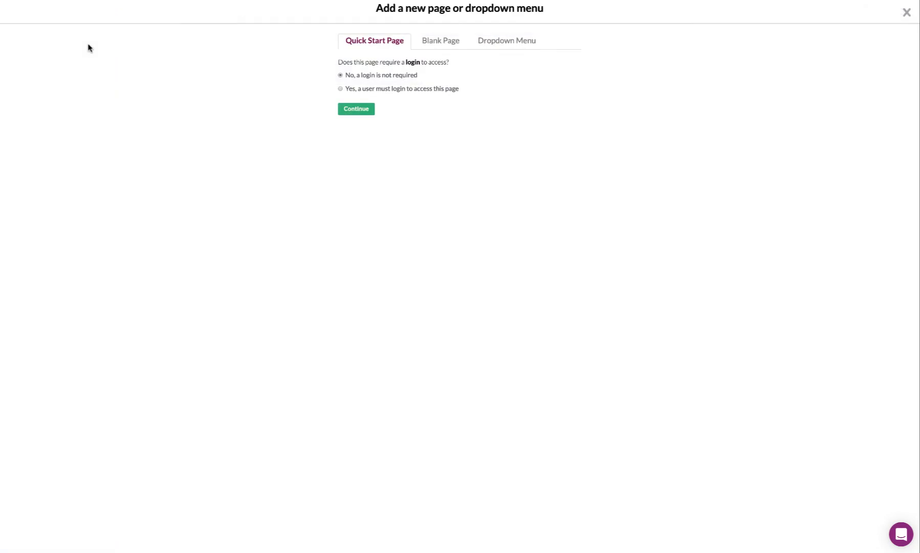
pyautogui.click(442, 41)
pyautogui.click(387, 94)
pyautogui.tripleClick(387, 94)
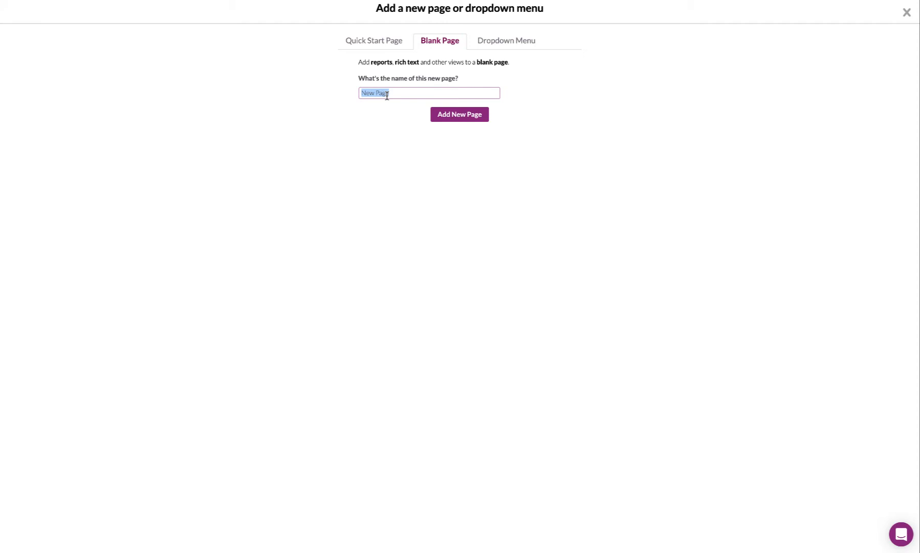
pyautogui.write('too')
pyautogui.click(470, 114)
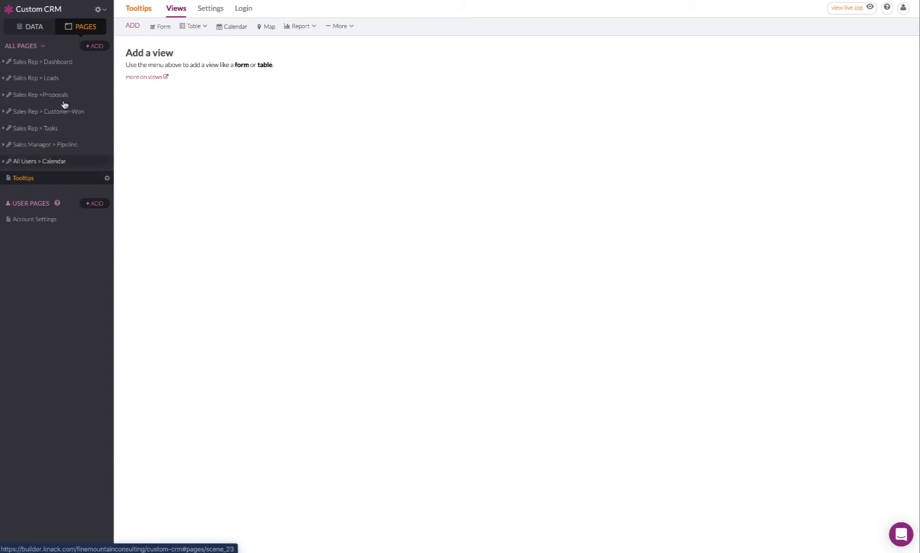
# Check the instructions for the Tooltips page settings, exclude the page from the Page Menu in the Knack builder, and update the settings.
pyautogui.click(101, 0)
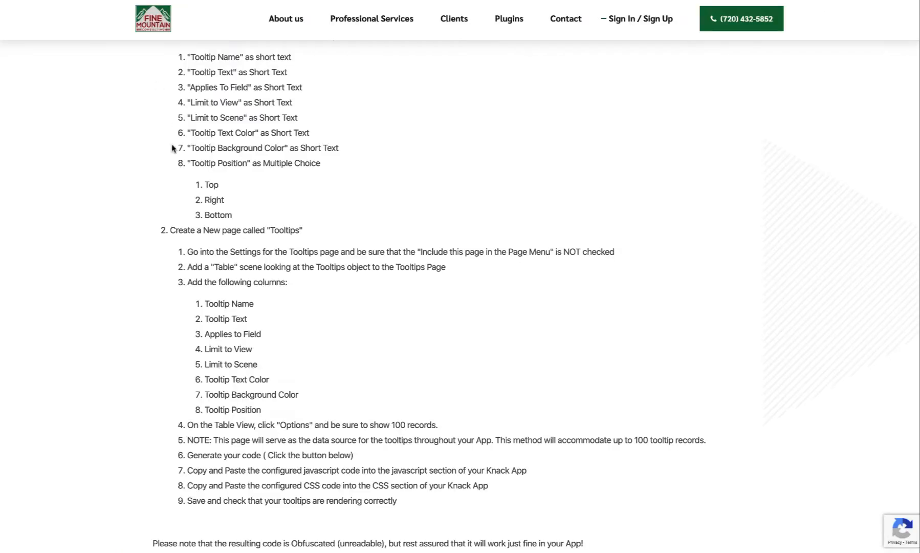
pyautogui.scroll(-1, 171, 214)
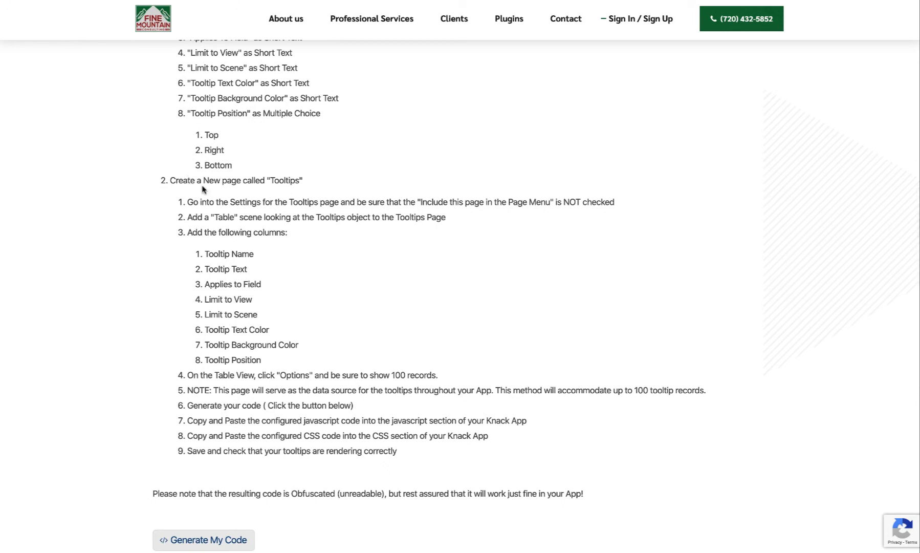
pyautogui.moveTo(190, 203); pyautogui.dragTo(619, 208)
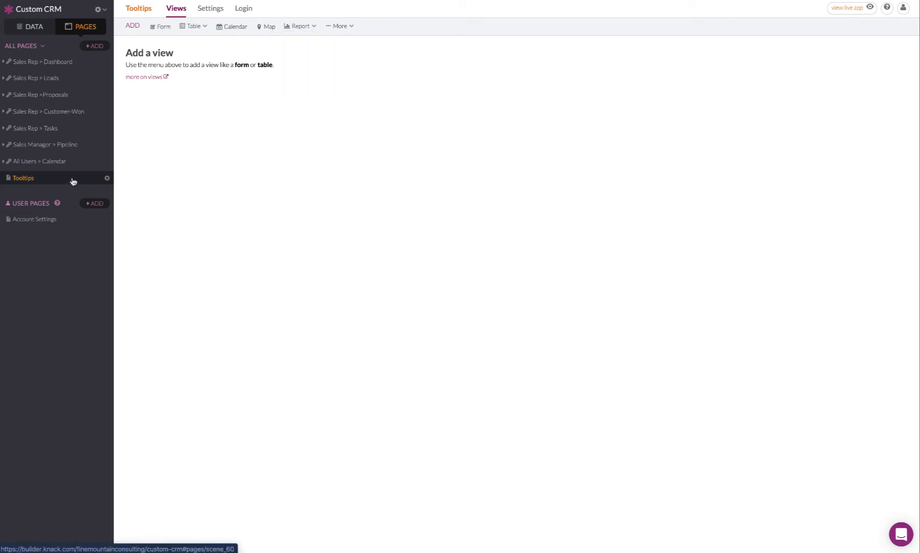
pyautogui.click(212, 9)
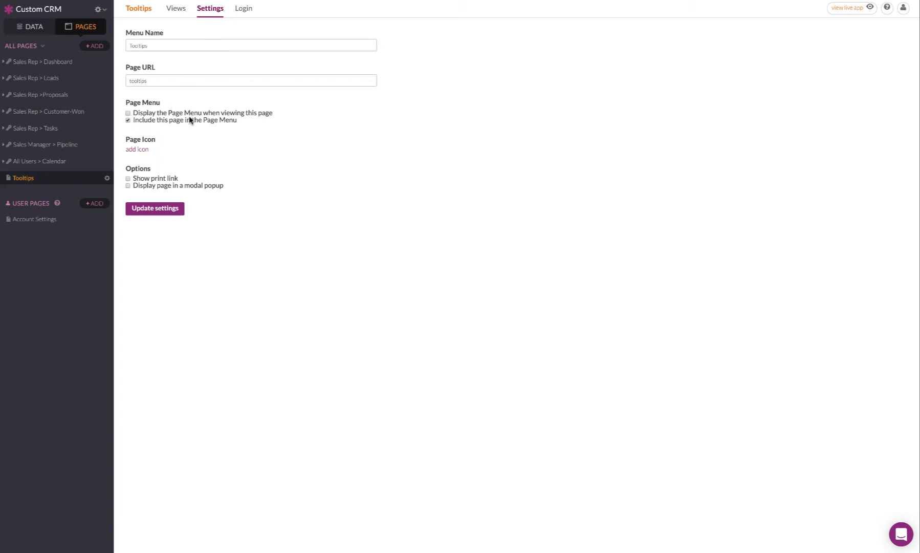
pyautogui.click(128, 121)
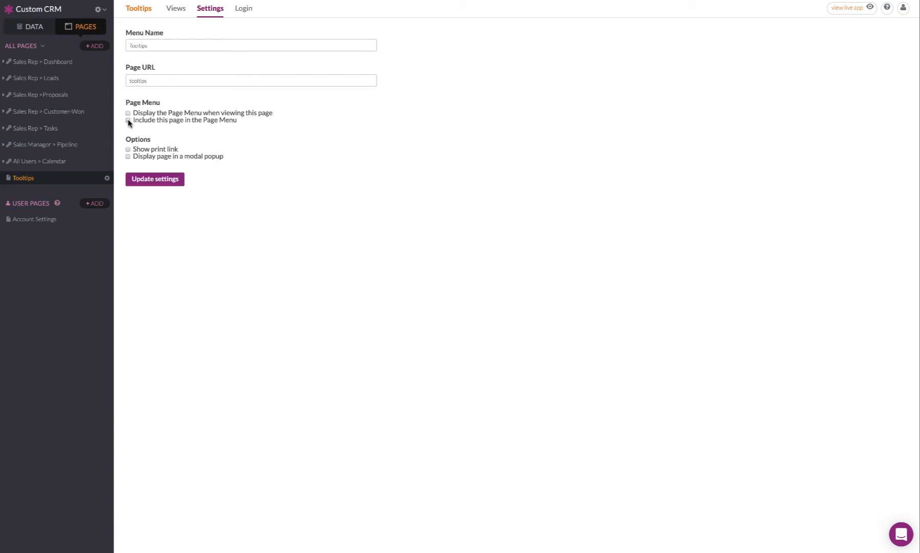
pyautogui.click(146, 179)
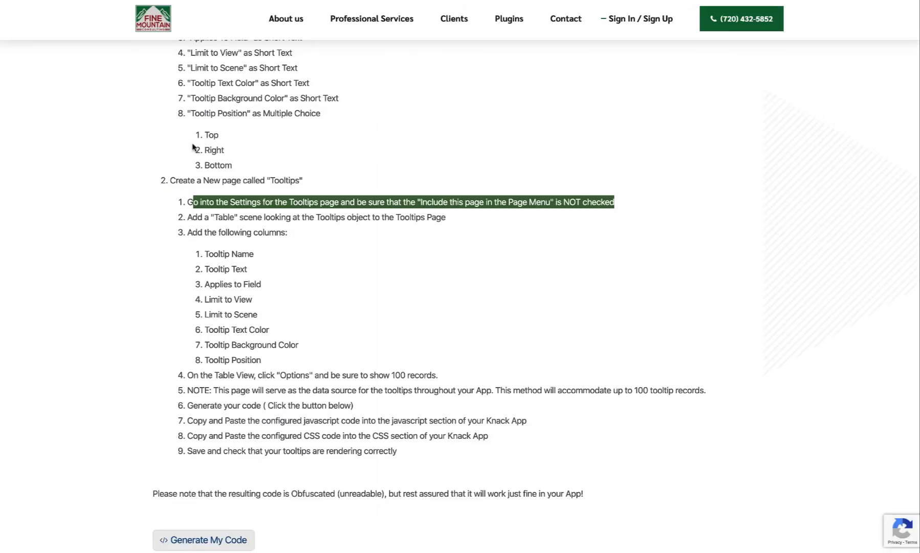
# Consult the next instruction, and add a table view displaying Tooltips records to the Tooltips page without any linked pages.
pyautogui.scroll(-1, 195, 180)
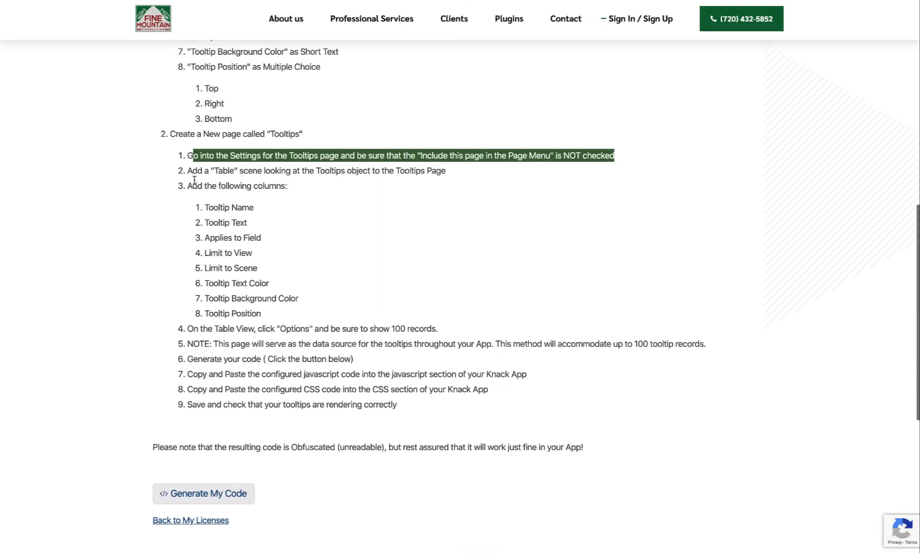
pyautogui.click(188, 173)
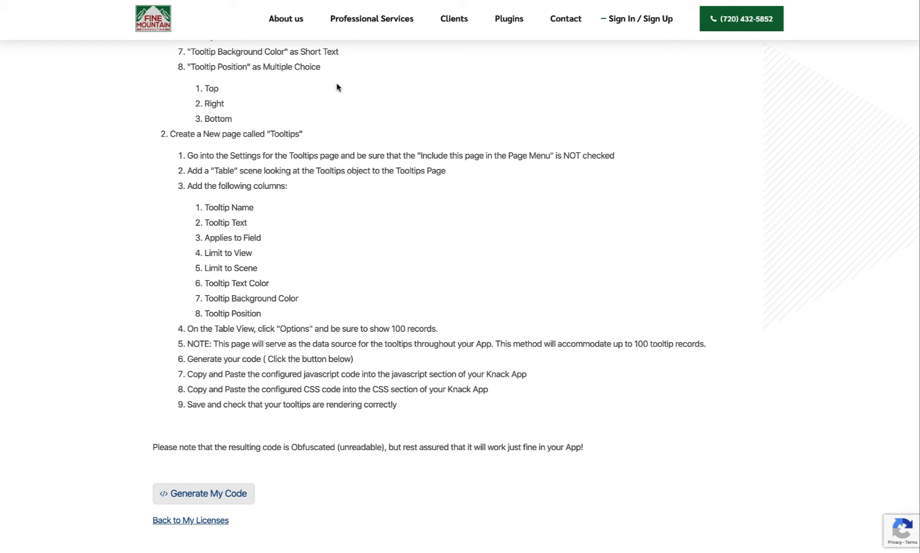
pyautogui.click(281, 1)
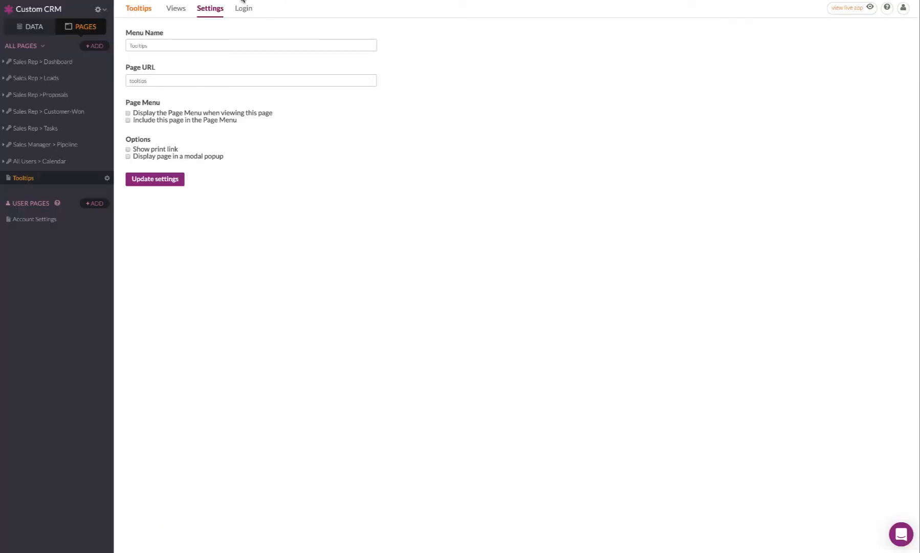
pyautogui.click(176, 9)
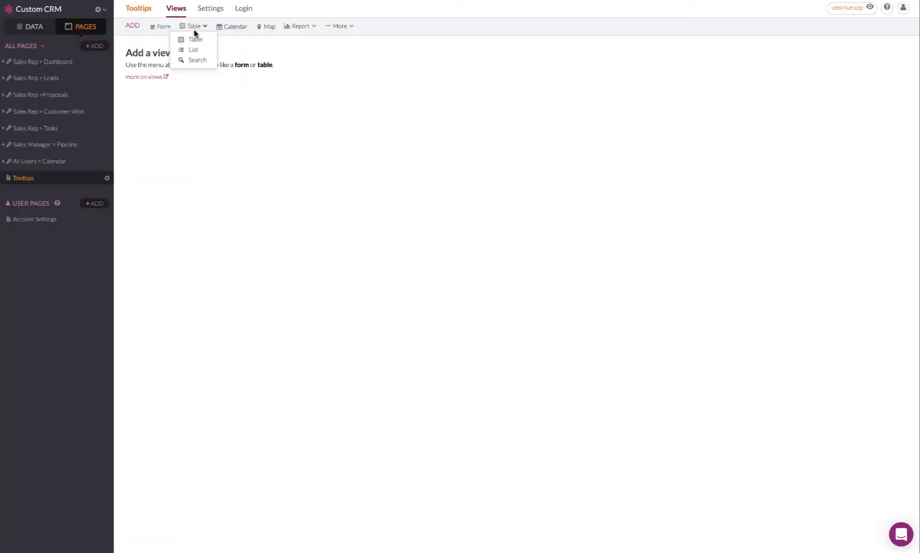
pyautogui.click(195, 39)
pyautogui.click(330, 58)
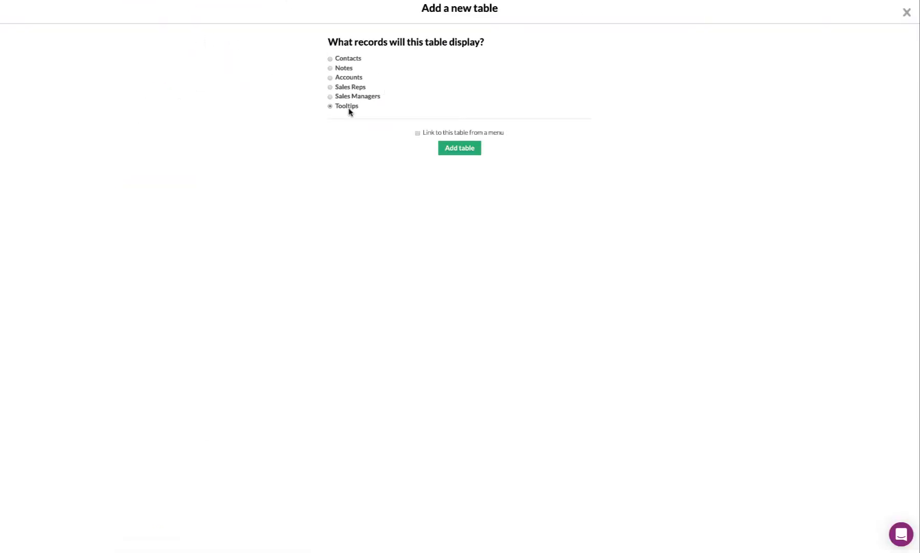
pyautogui.click(451, 149)
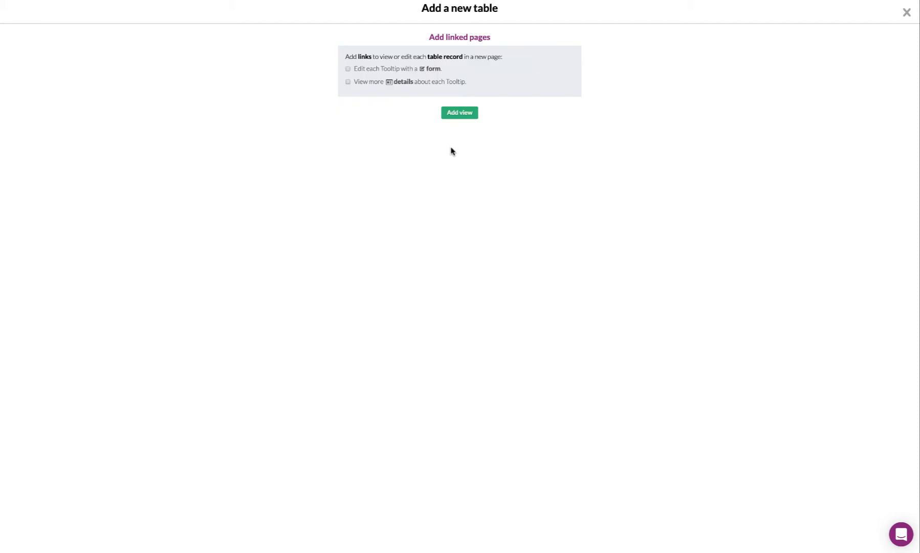
pyautogui.click(463, 114)
# Add the Tooltip Background Color and Tooltip Position columns to the Tooltips table and save the view.
pyautogui.click(278, 78)
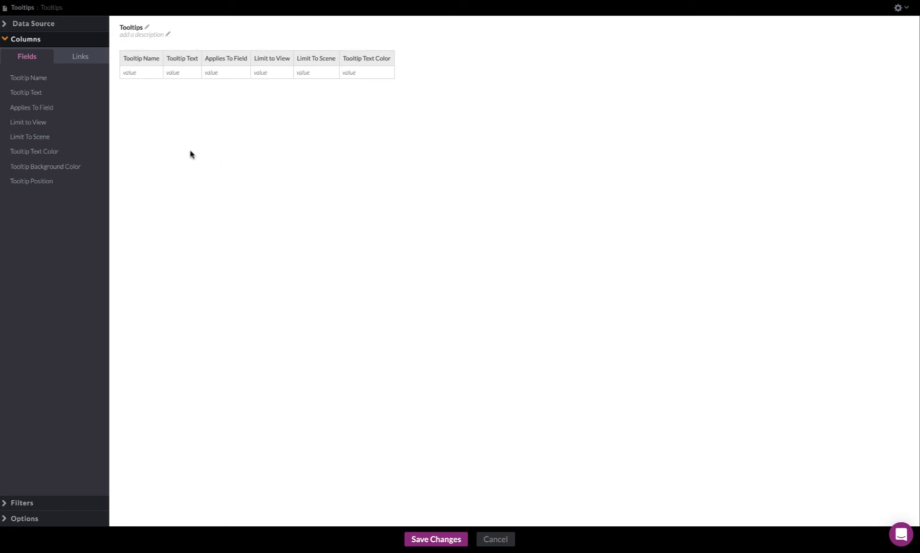
pyautogui.click(60, 166)
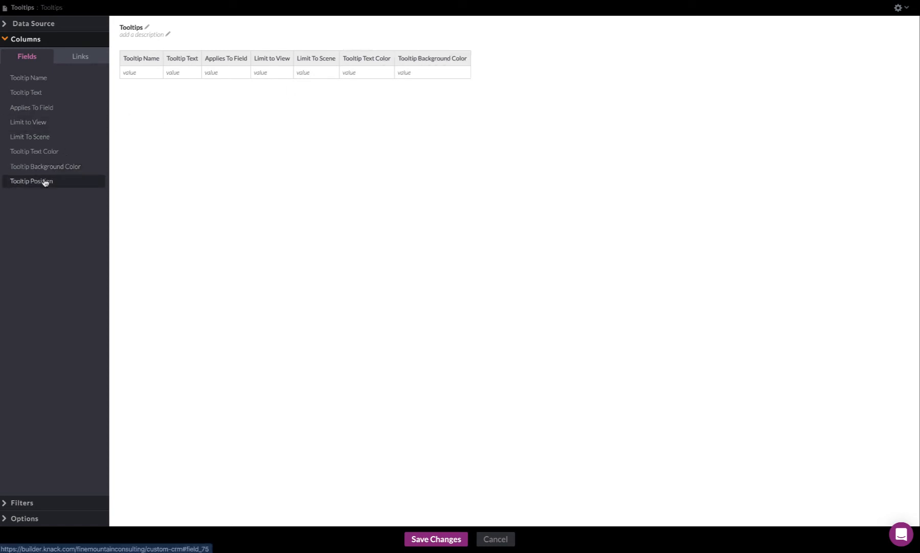
pyautogui.click(45, 182)
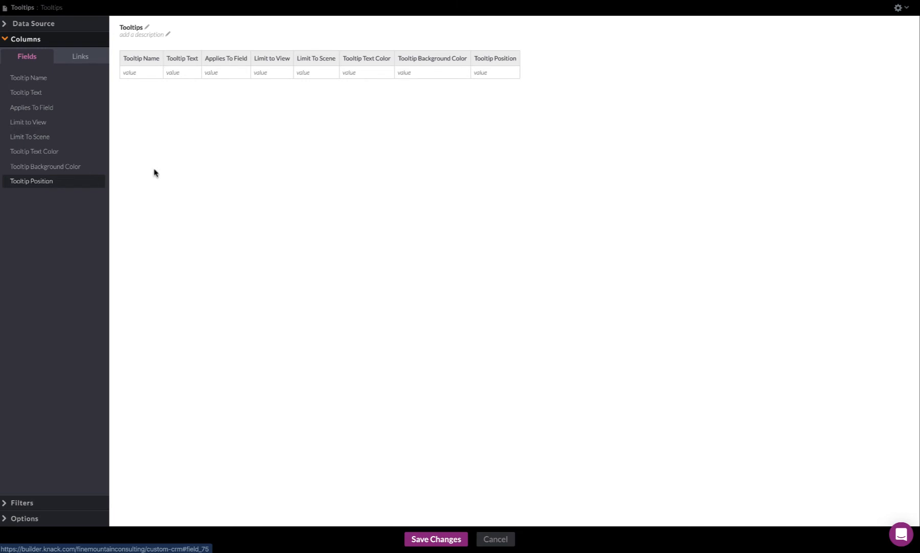
pyautogui.click(439, 542)
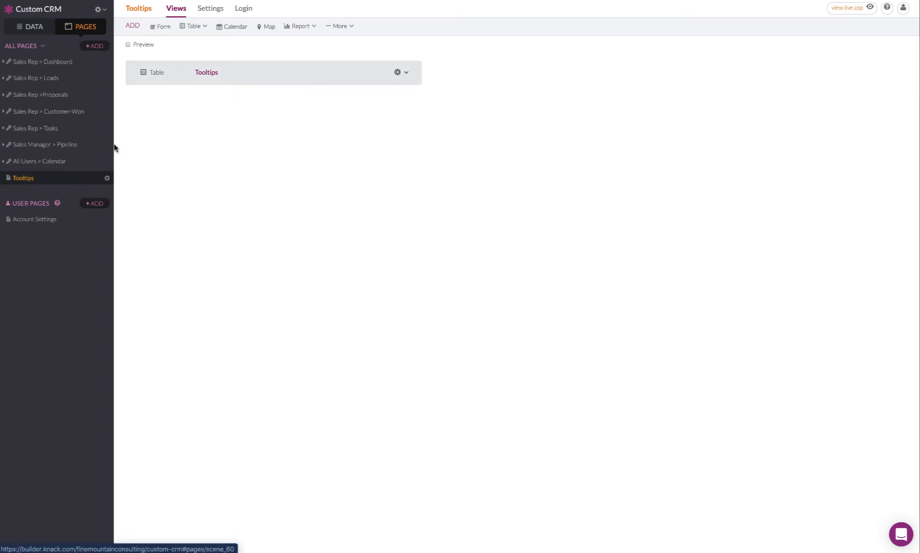
# Review the required columns and record limit in the instructions, and set the Tooltips table in Knack to display 100 records at a time.
pyautogui.hotkey('ctrl', 'Tab')
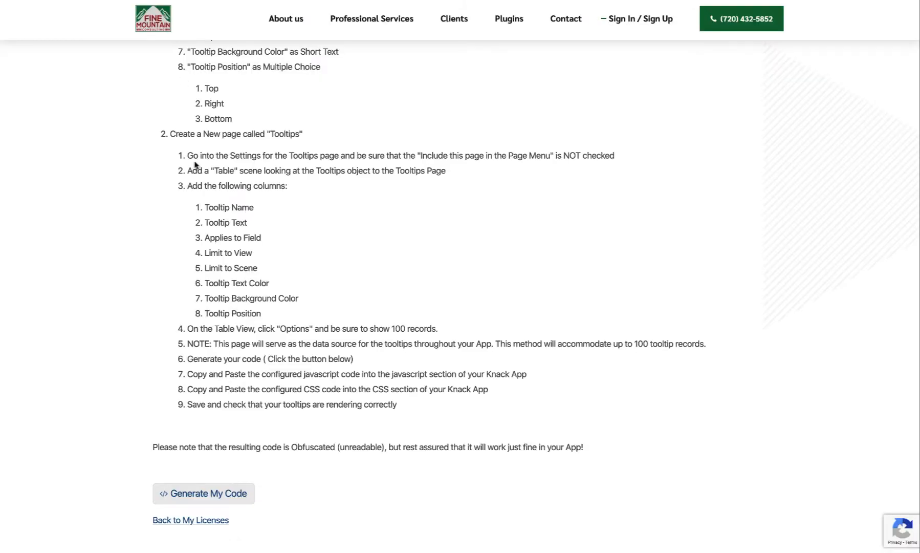
pyautogui.scroll(-1, 195, 277)
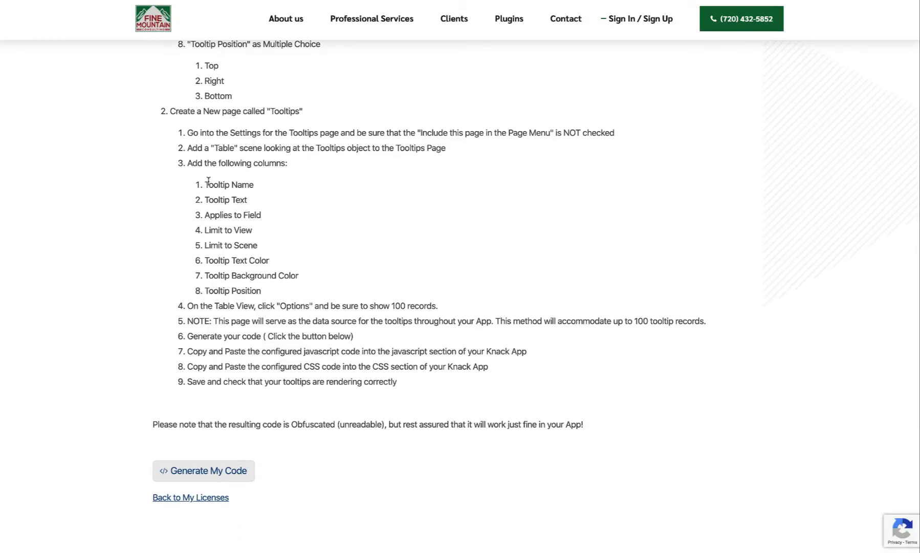
pyautogui.moveTo(209, 180); pyautogui.dragTo(273, 290)
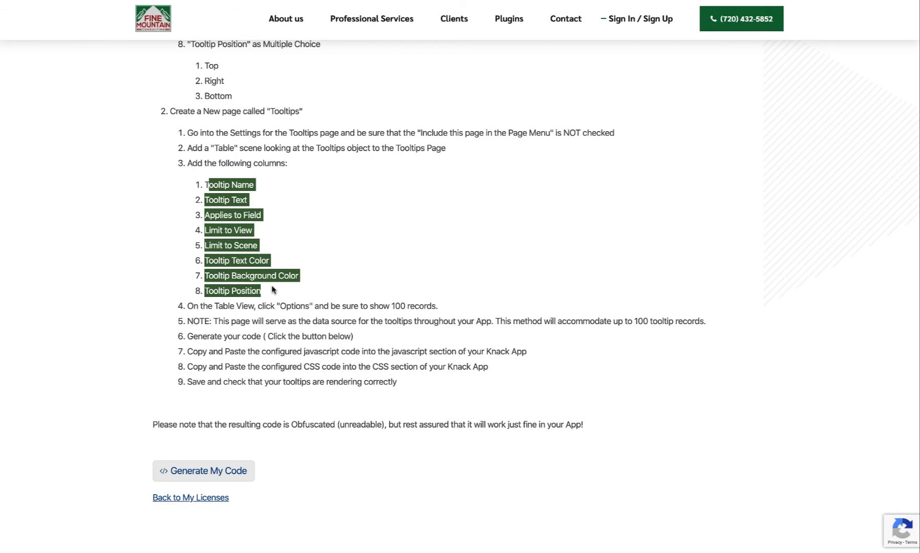
pyautogui.click(273, 290)
pyautogui.scroll(-1, 272, 289)
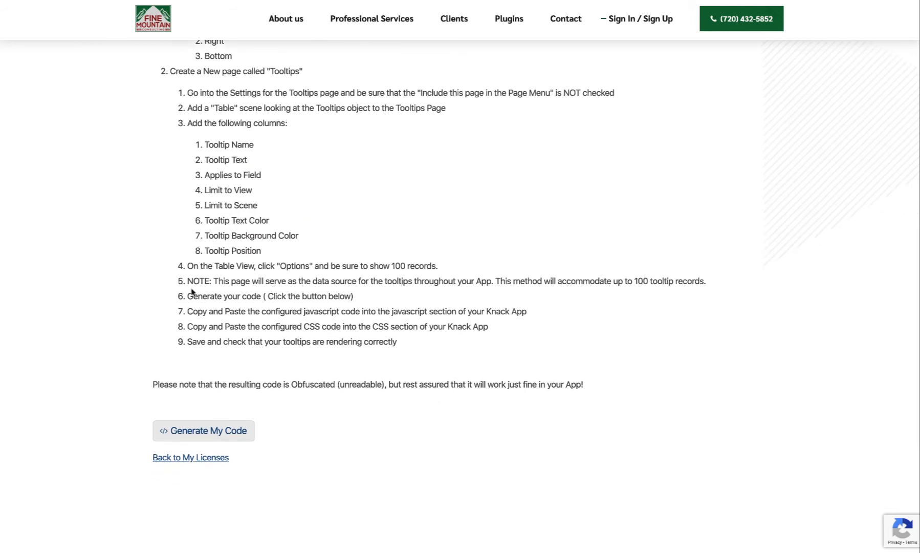
pyautogui.moveTo(186, 266); pyautogui.dragTo(468, 267)
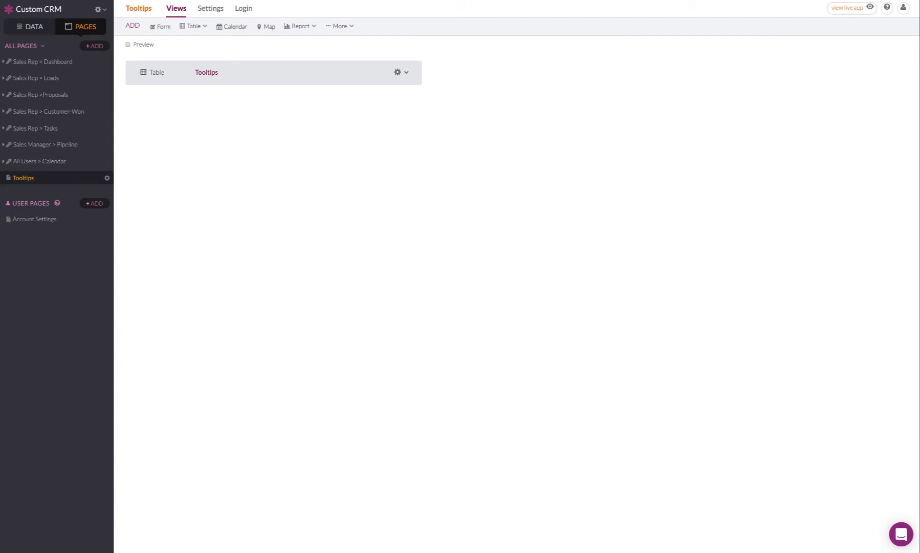
pyautogui.click(239, 74)
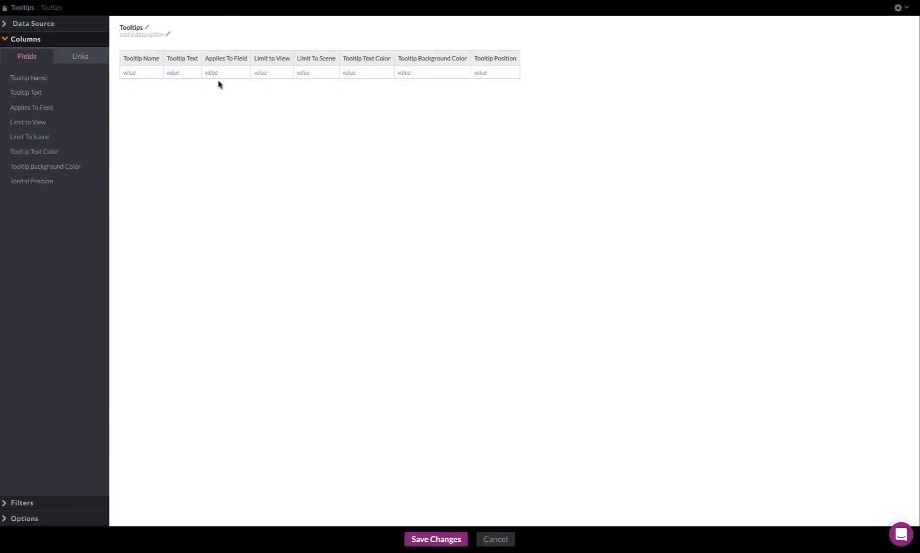
pyautogui.click(18, 518)
pyautogui.click(192, 34)
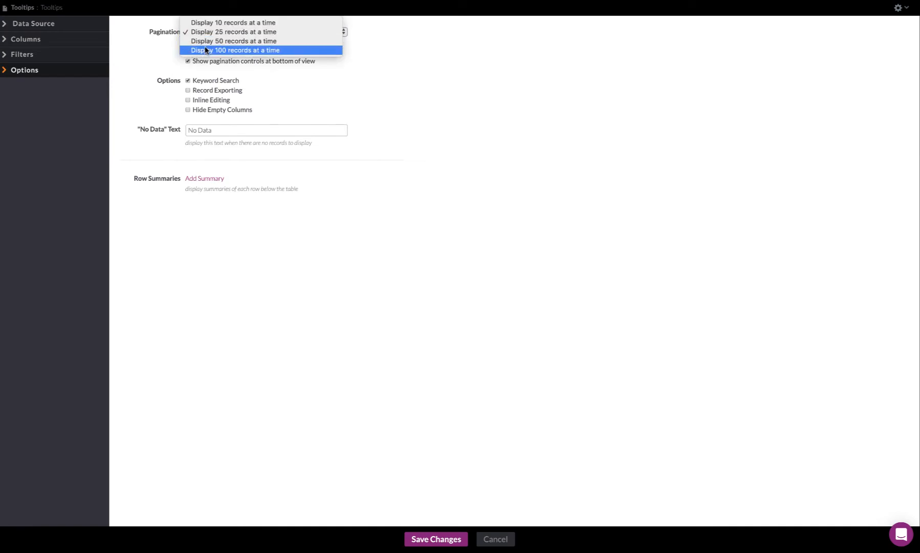
pyautogui.click(206, 50)
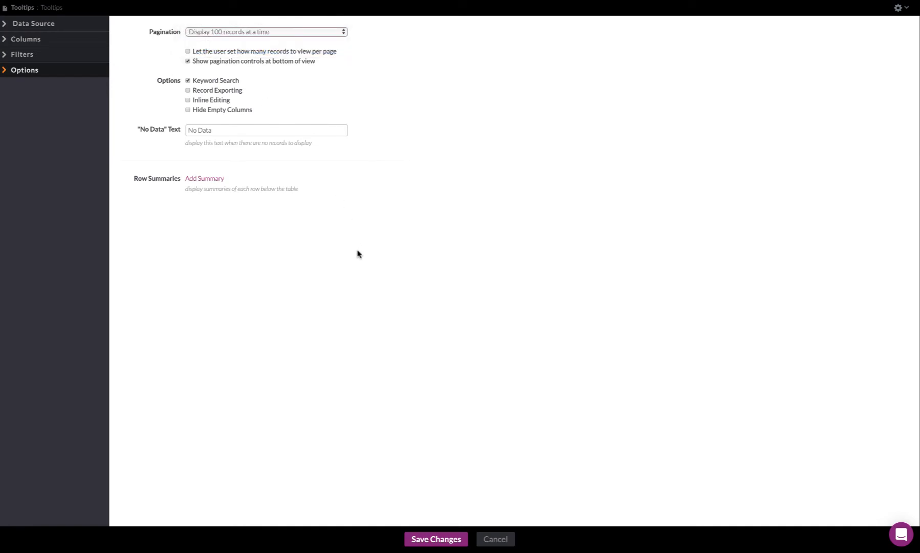
pyautogui.click(424, 541)
# Return to the setup instructions, read the remaining steps on the data source and code, and open the tooltip code generator.
pyautogui.click(154, 1)
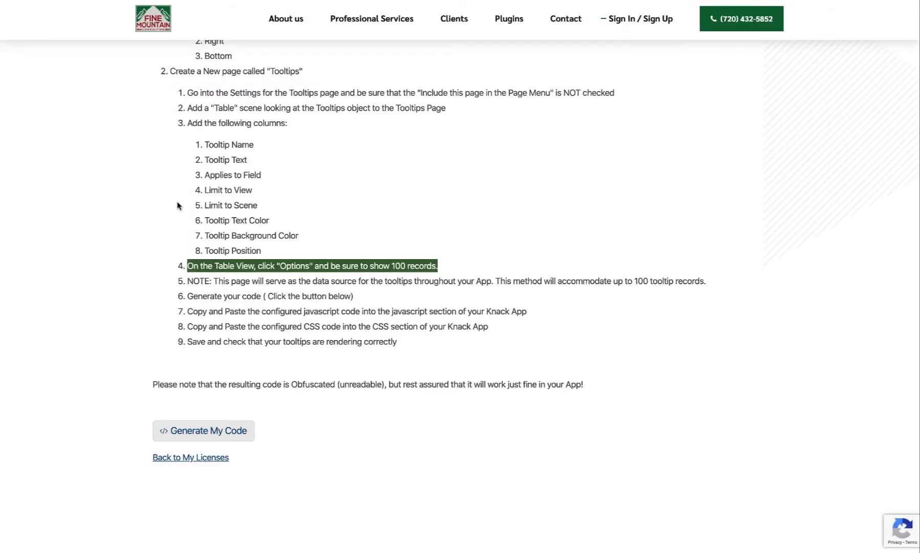
pyautogui.scroll(-1, 177, 203)
pyautogui.moveTo(180, 237); pyautogui.dragTo(716, 239)
pyautogui.scroll(-1, 670, 271)
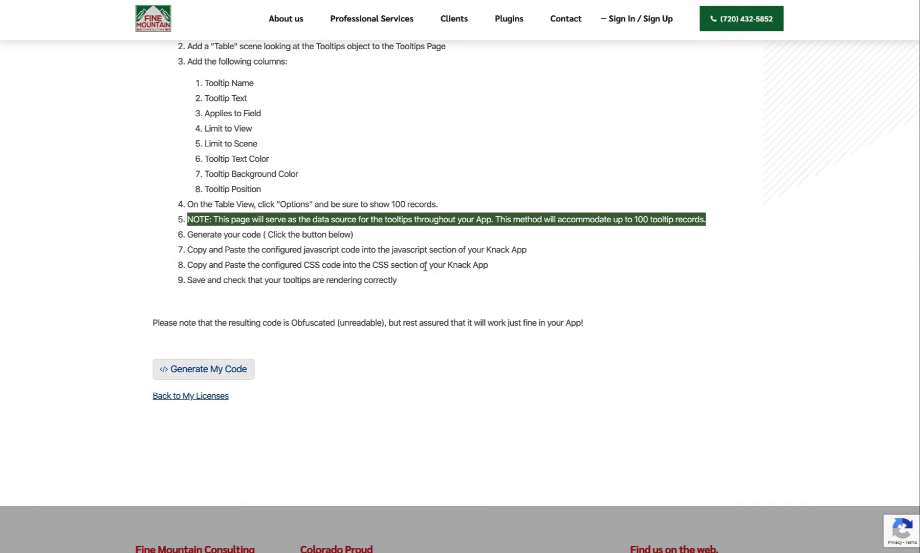
pyautogui.click(192, 232)
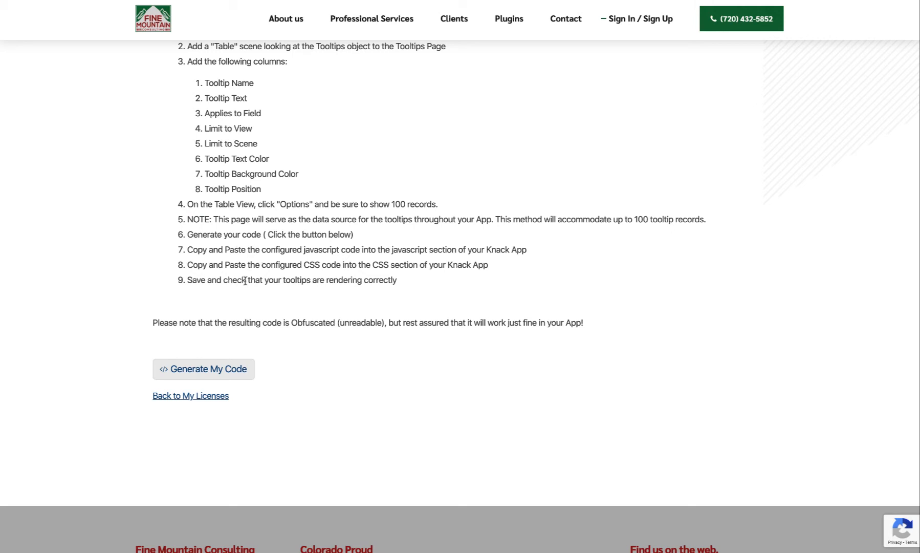
pyautogui.moveTo(197, 250); pyautogui.dragTo(268, 254)
pyautogui.click(268, 253)
pyautogui.click(196, 367)
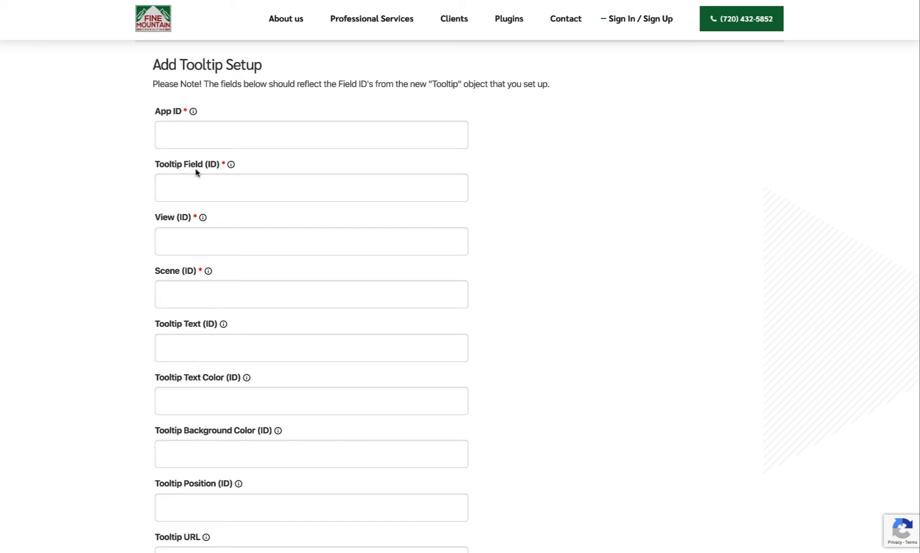
# Copy the Application ID from the Custom CRM app's API settings in Knack into the generator's App ID field.
pyautogui.scroll(-1, 190, 171)
pyautogui.scroll(1, 190, 171)
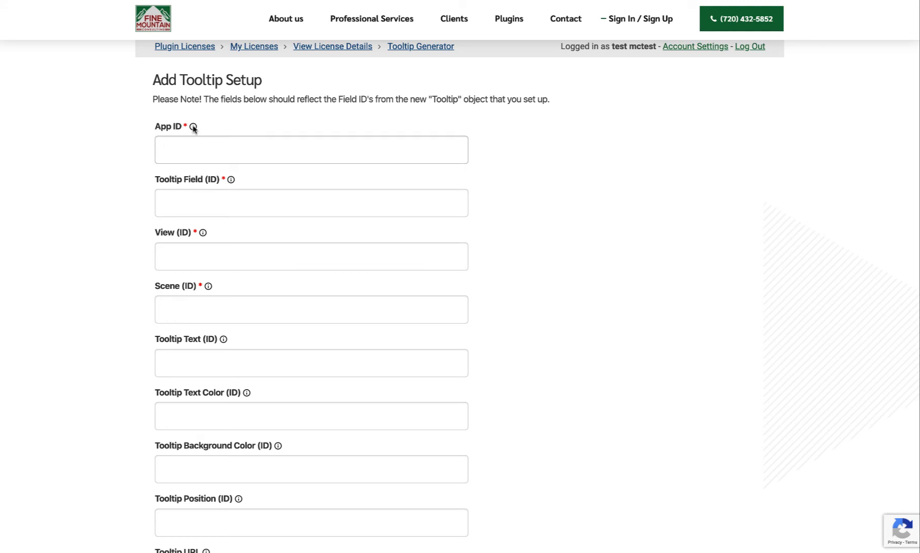
pyautogui.moveTo(193, 127)
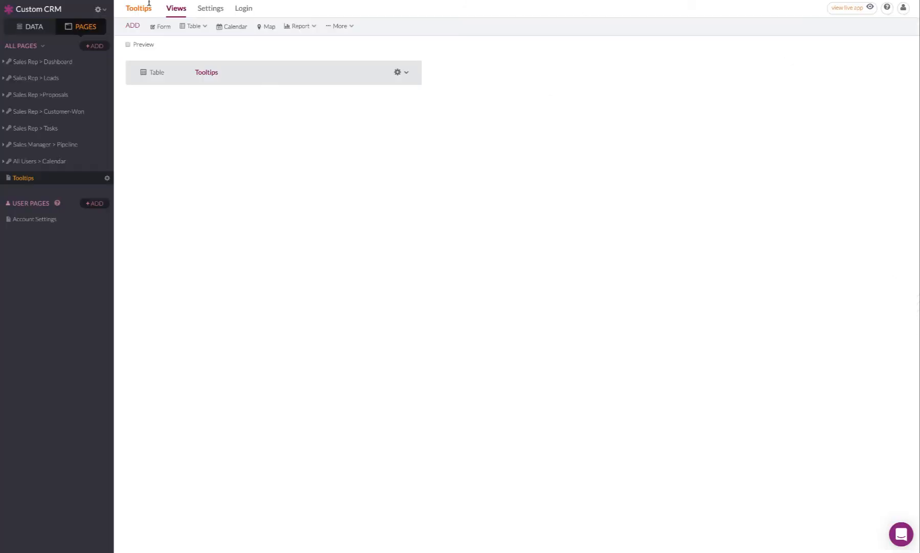
pyautogui.click(98, 9)
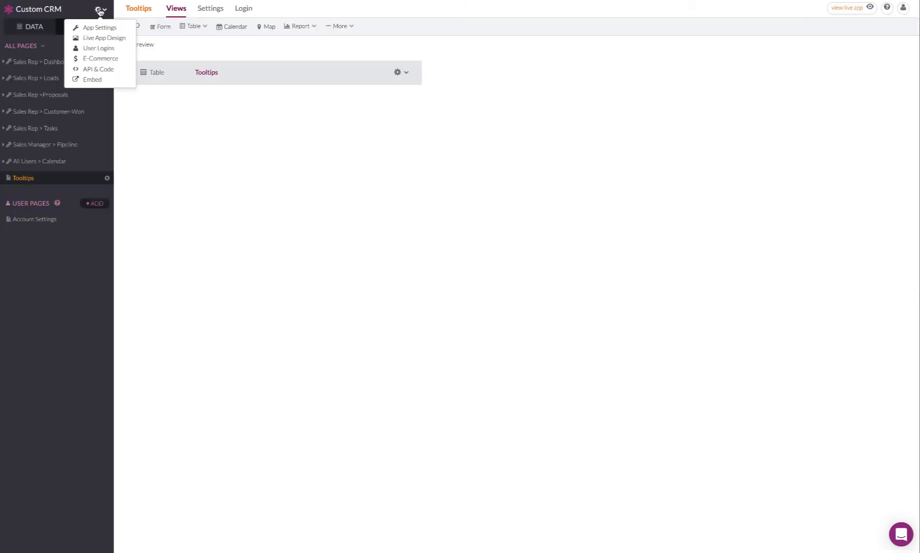
pyautogui.click(101, 73)
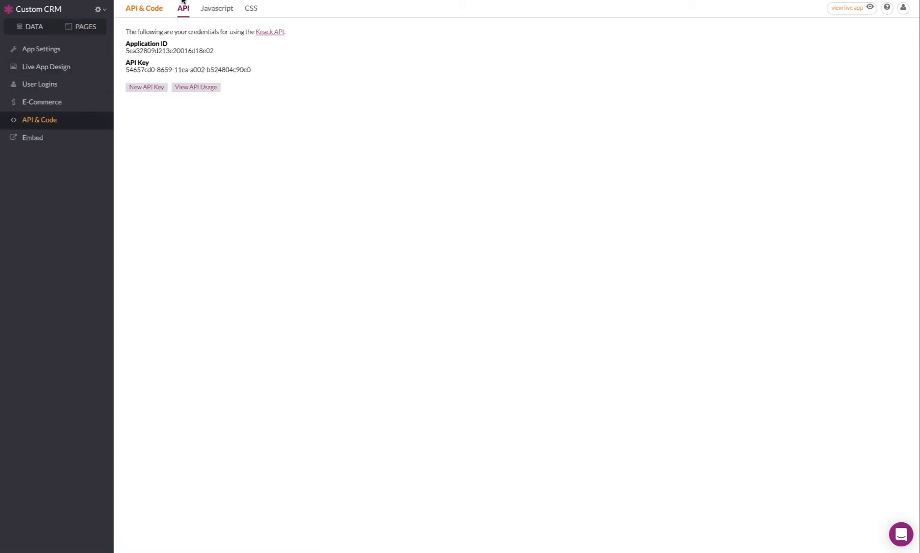
pyautogui.doubleClick(134, 51)
pyautogui.hotkey('ctrl', 'c')
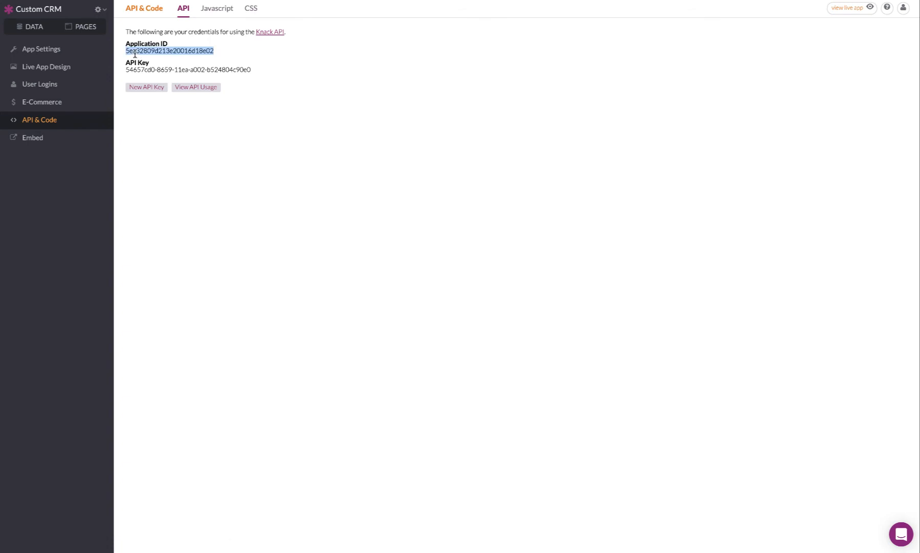
pyautogui.click(236, 0)
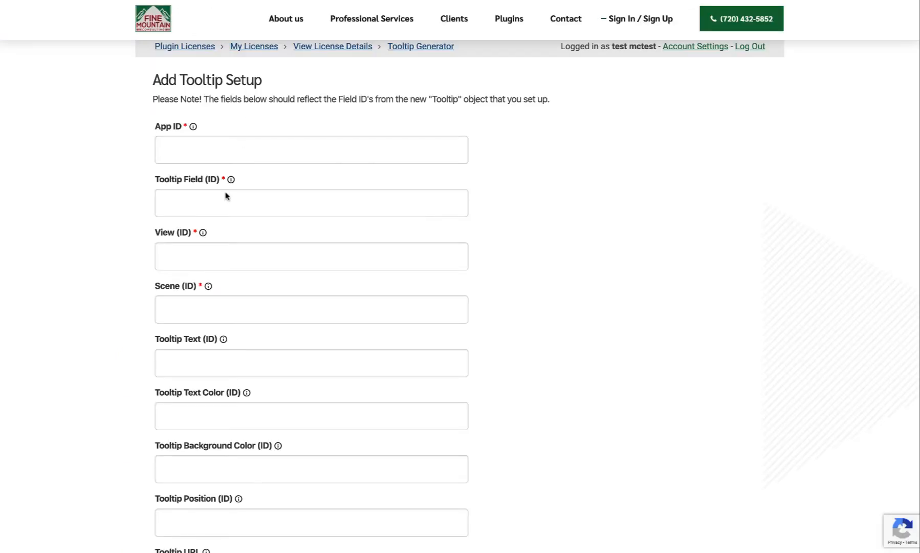
pyautogui.click(224, 139)
pyautogui.hotkey('ctrl', 'v')
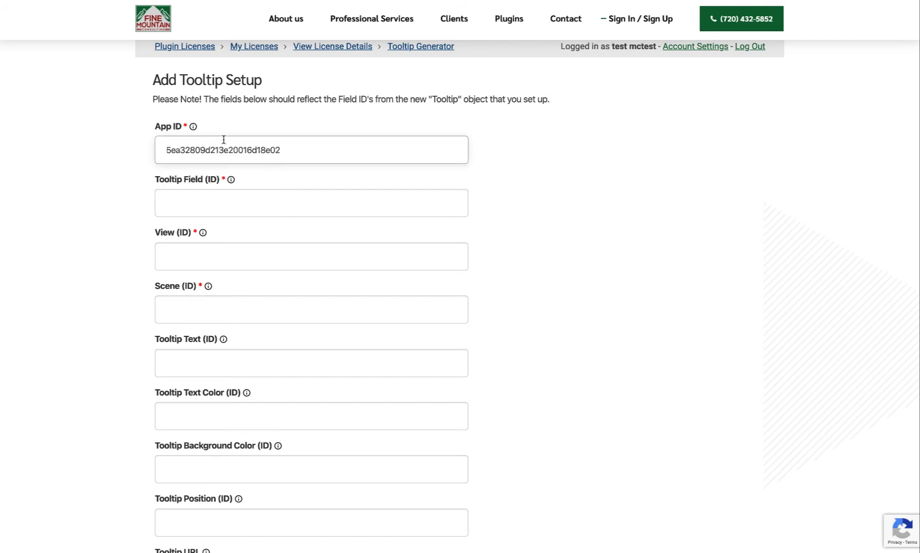
# Look up the ID of the Applies To Field in Knack's Tooltip object and set Tooltip Field (ID) to field_70.
pyautogui.click(132, 207)
pyautogui.click(166, 203)
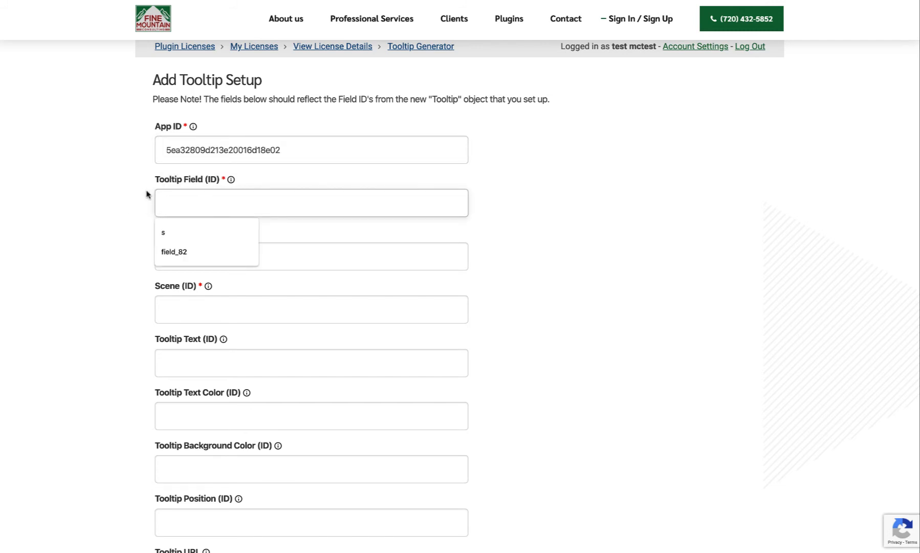
pyautogui.click(148, 195)
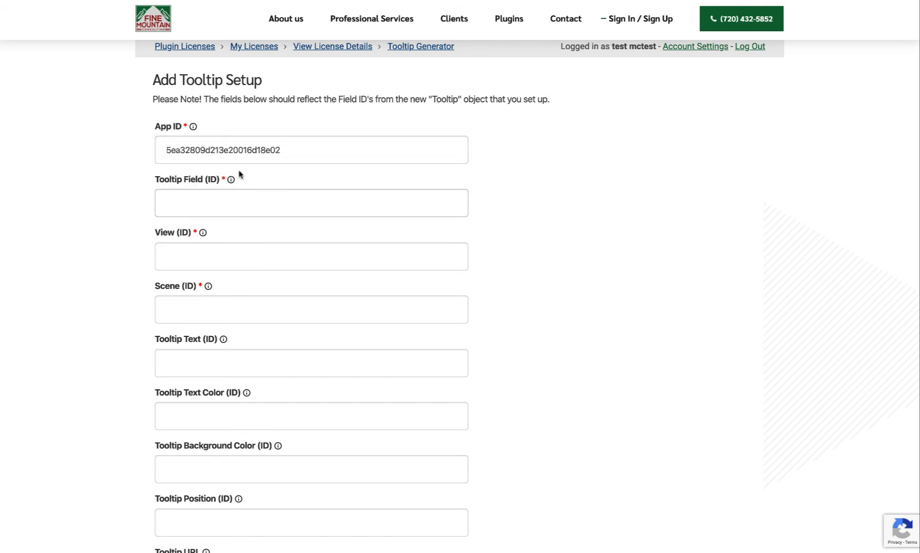
pyautogui.moveTo(231, 182)
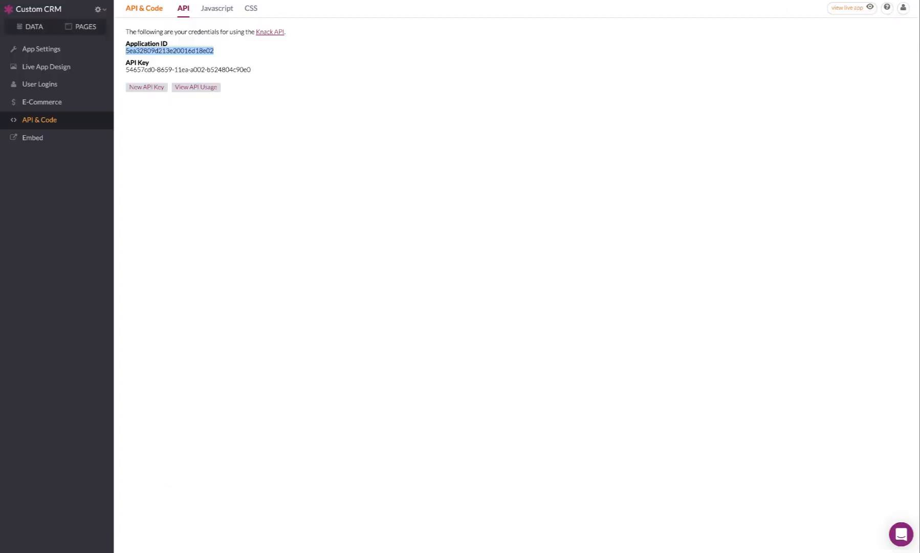
pyautogui.click(33, 26)
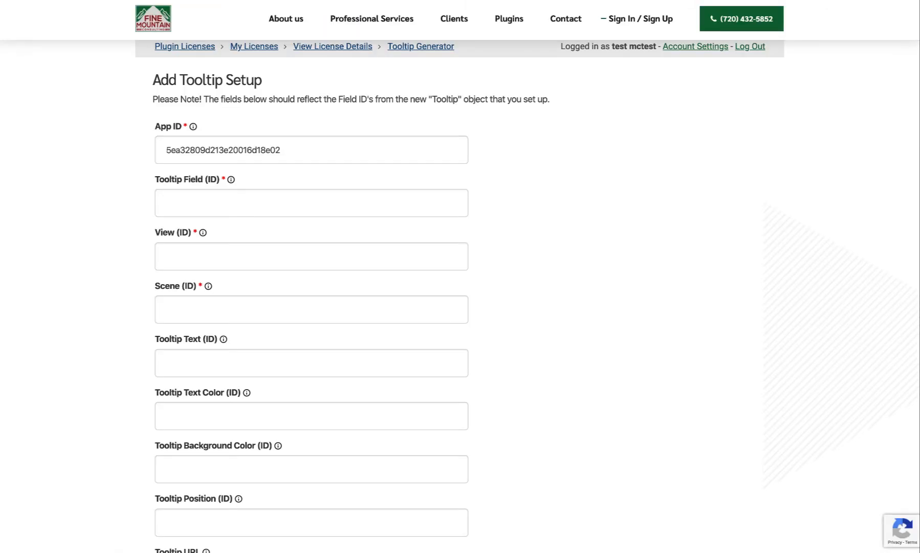
pyautogui.click(191, 212)
pyautogui.write('fie')
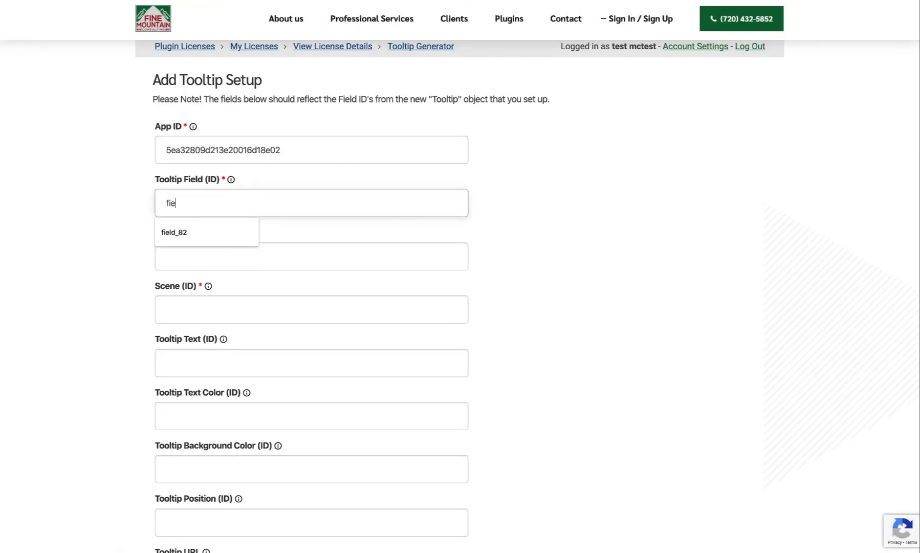
pyautogui.write('ld_7')
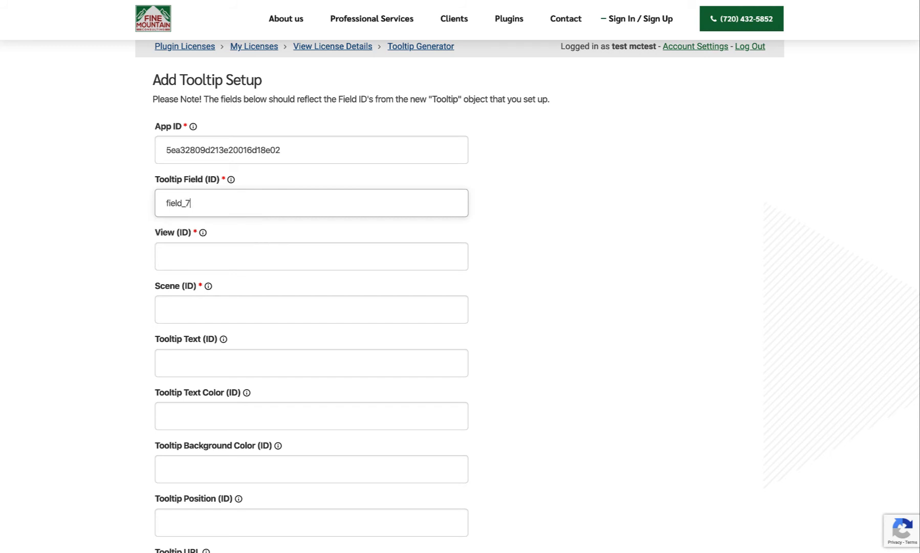
pyautogui.write('0')
pyautogui.moveTo(232, 182)
pyautogui.click(166, 204)
pyautogui.click(182, 205)
pyautogui.click(119, 256)
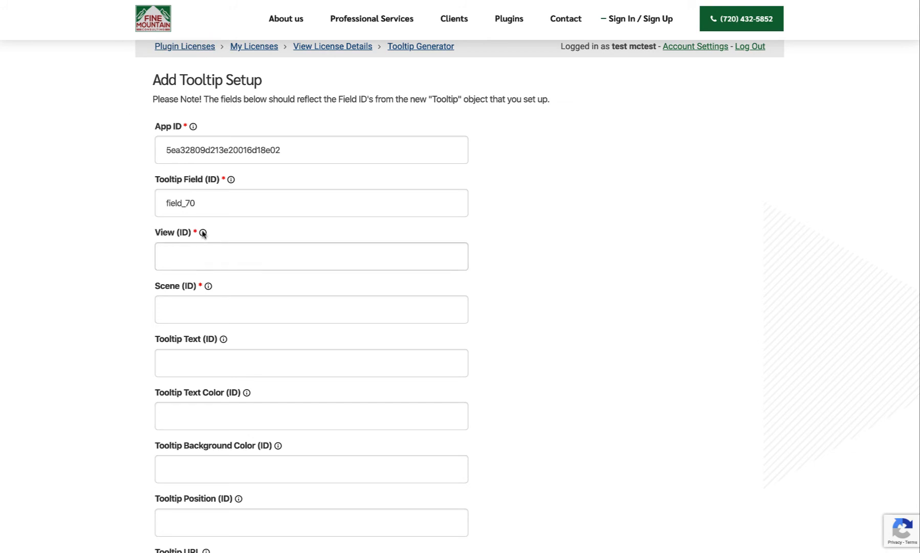
# Set View (ID) to field_71, Scene to field_72, Tooltip Text to field_69, Text Color to field_73, Background Color to field_74 and Position to field_75.
pyautogui.moveTo(204, 234)
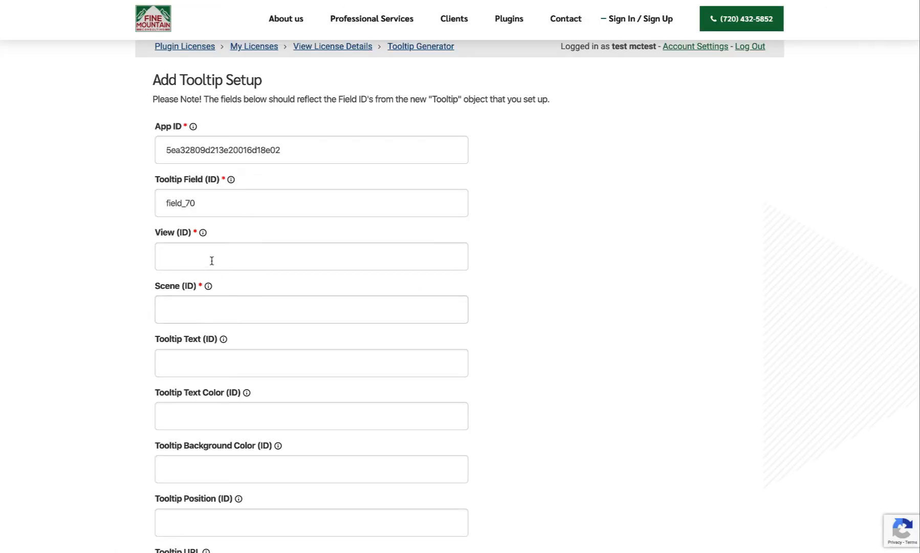
pyautogui.click(211, 259)
pyautogui.write('field')
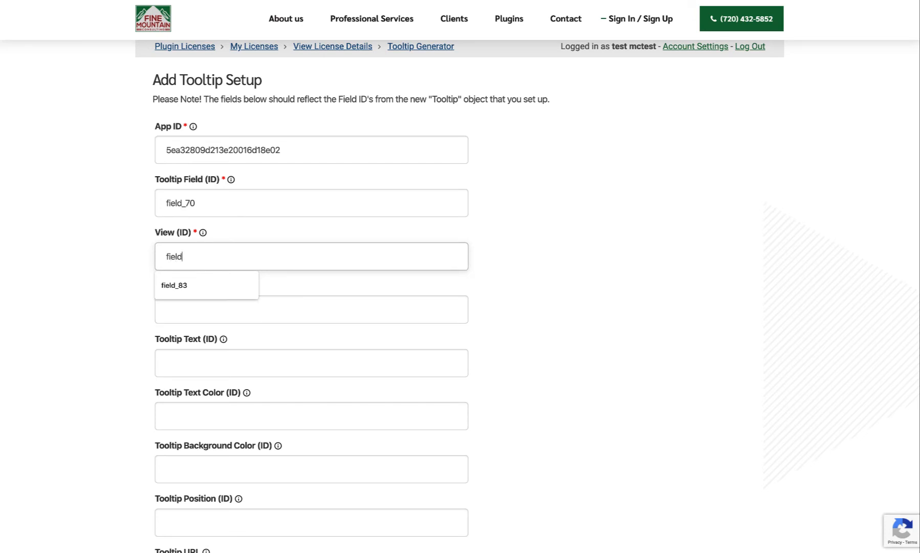
pyautogui.write('_71')
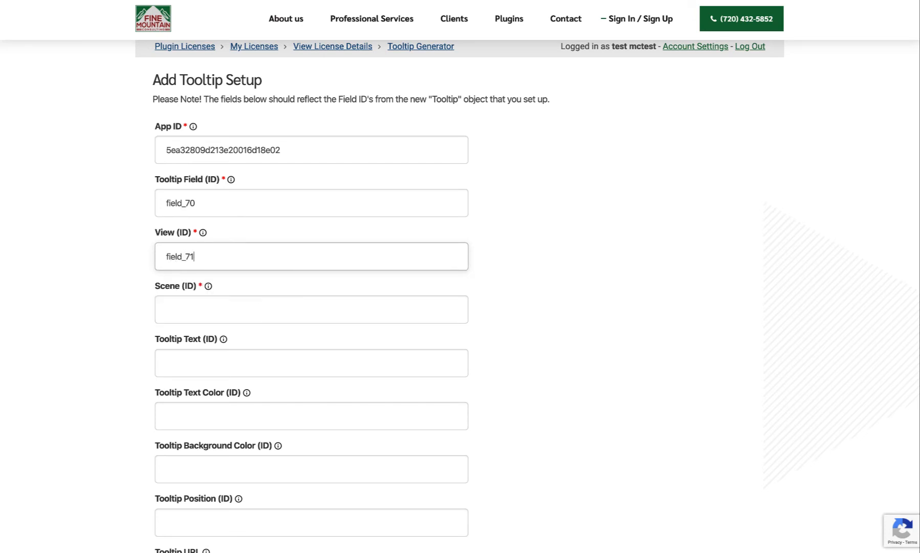
pyautogui.click(543, 269)
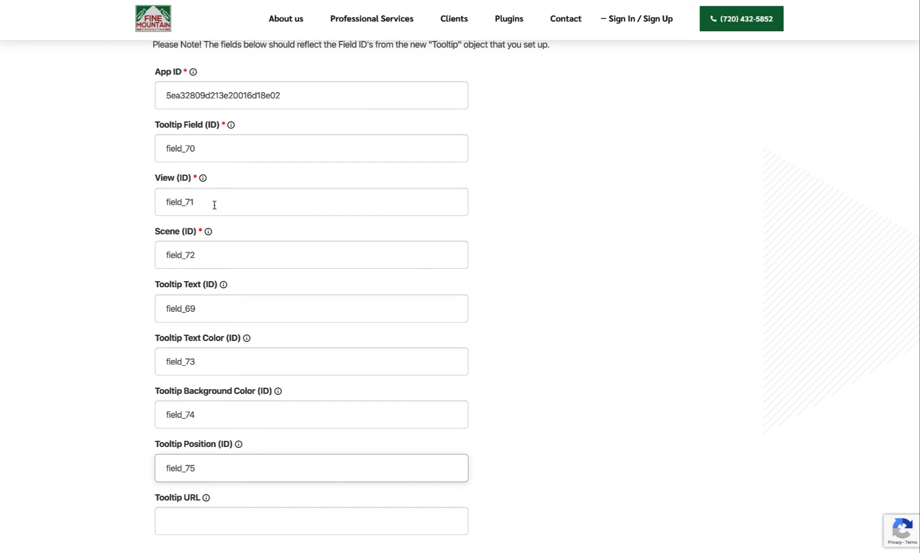
pyautogui.scroll(-1, 186, 152)
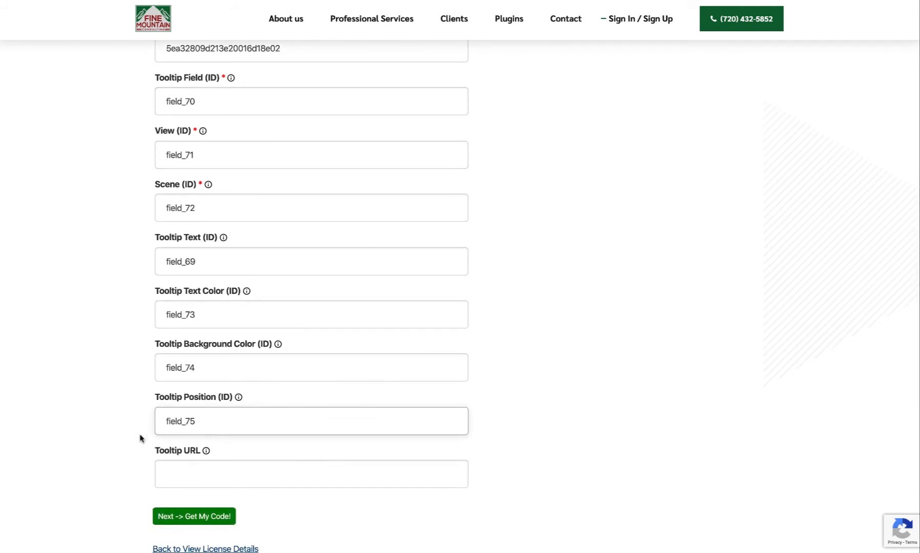
pyautogui.click(131, 457)
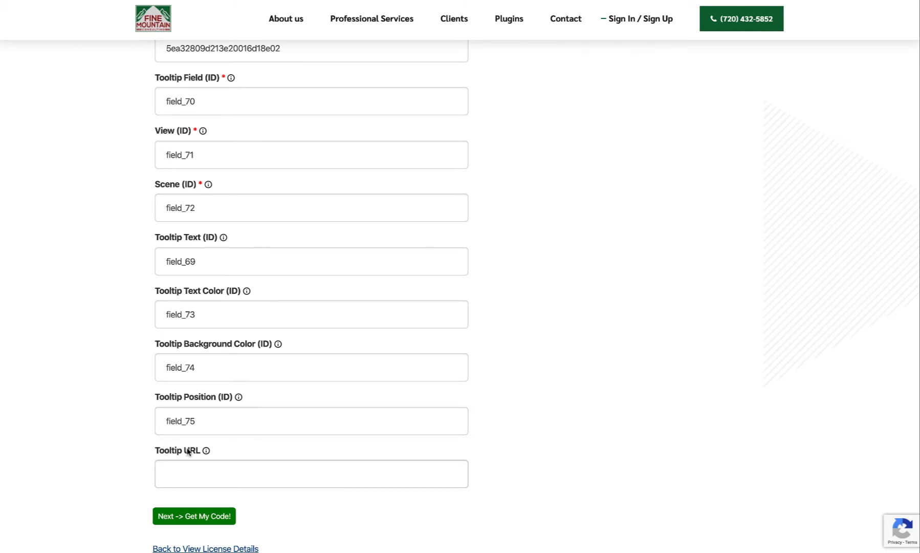
# Get the scene and view IDs from the Tooltips table in Knack, and set Tooltip URL to scene_60/views/view_100/records.
pyautogui.moveTo(207, 451)
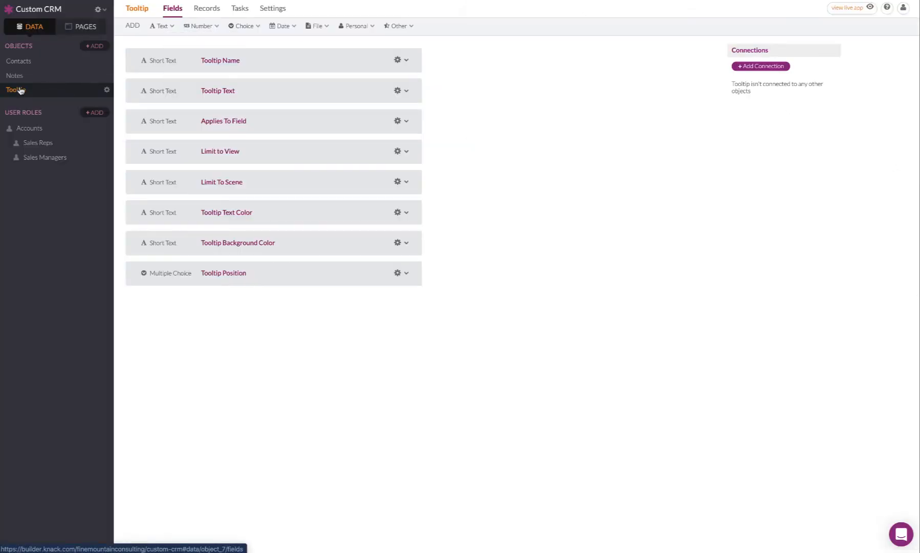
pyautogui.click(75, 28)
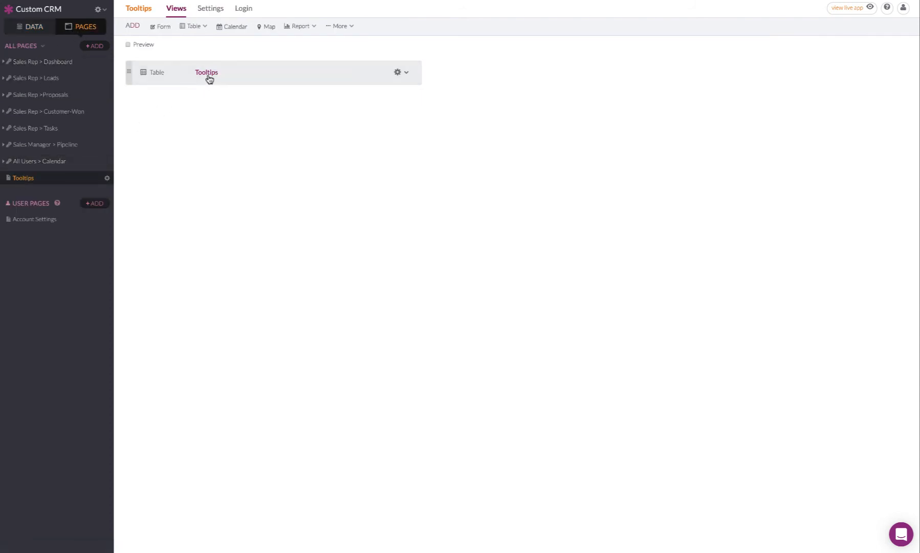
pyautogui.click(252, 71)
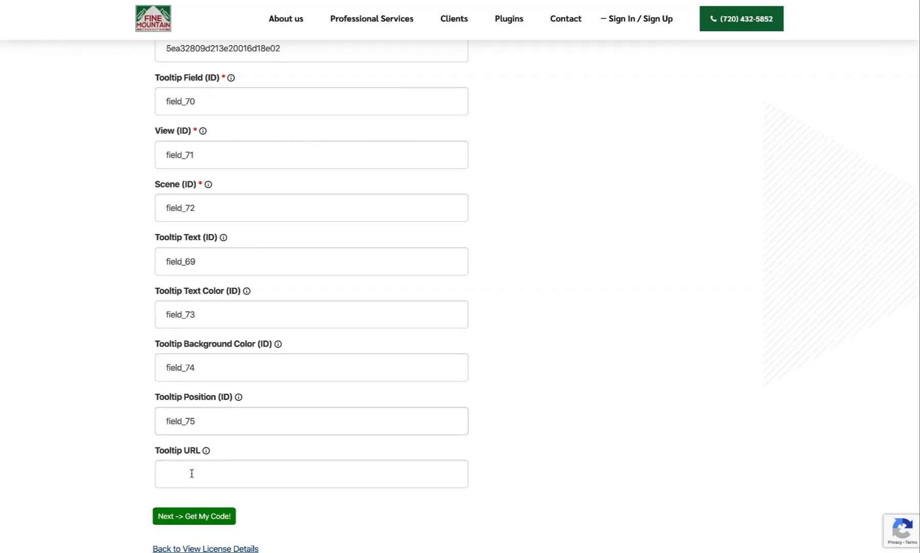
pyautogui.click(197, 472)
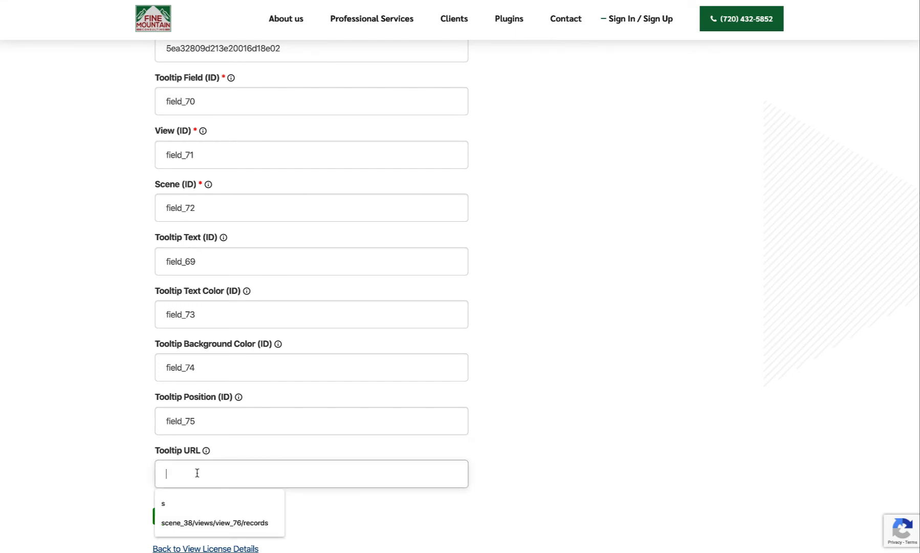
pyautogui.write('scene_60/views/view_100')
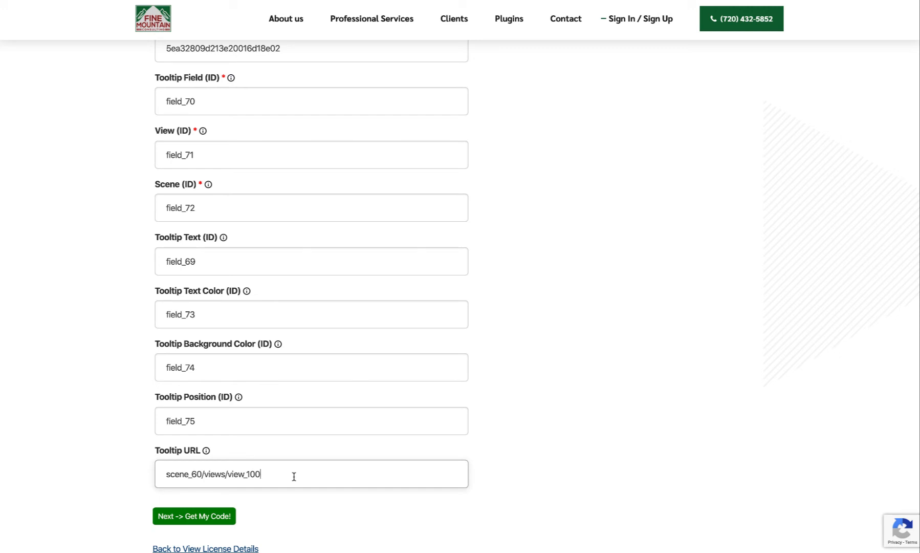
pyautogui.write('/')
pyautogui.write('recore')
pyautogui.moveTo(206, 451)
pyautogui.click(560, 486)
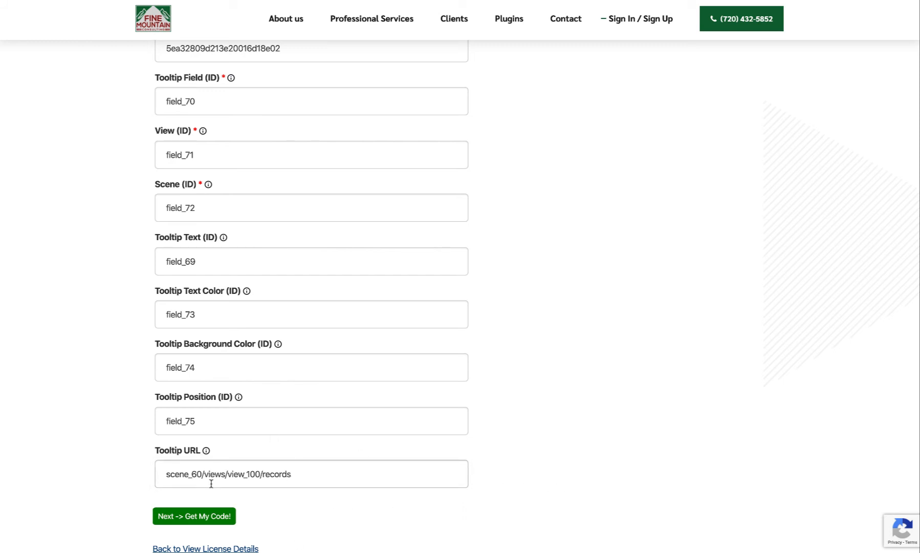
# Generate the plugin code from the completed tooltip setup and look through the resulting JavaScript.
pyautogui.click(199, 515)
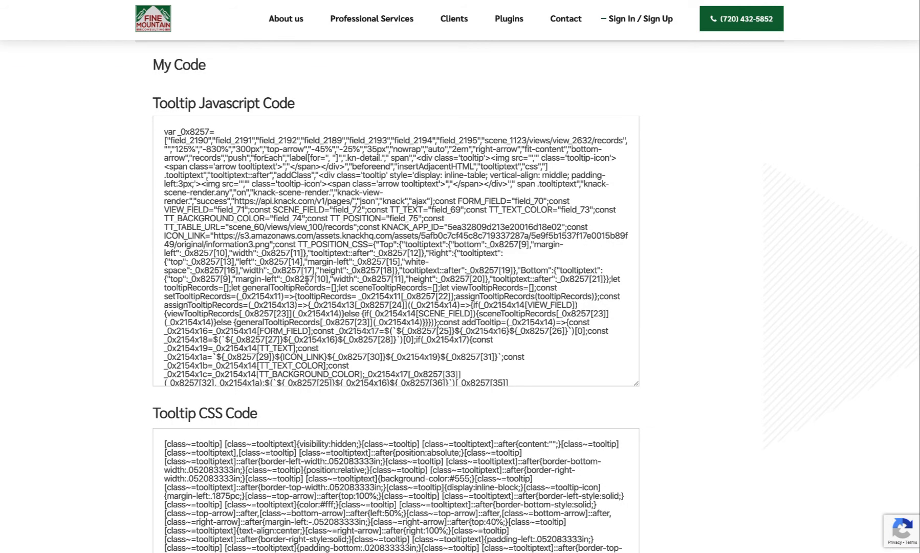
pyautogui.scroll(-2, 230, 237)
pyautogui.scroll(-5, 230, 237)
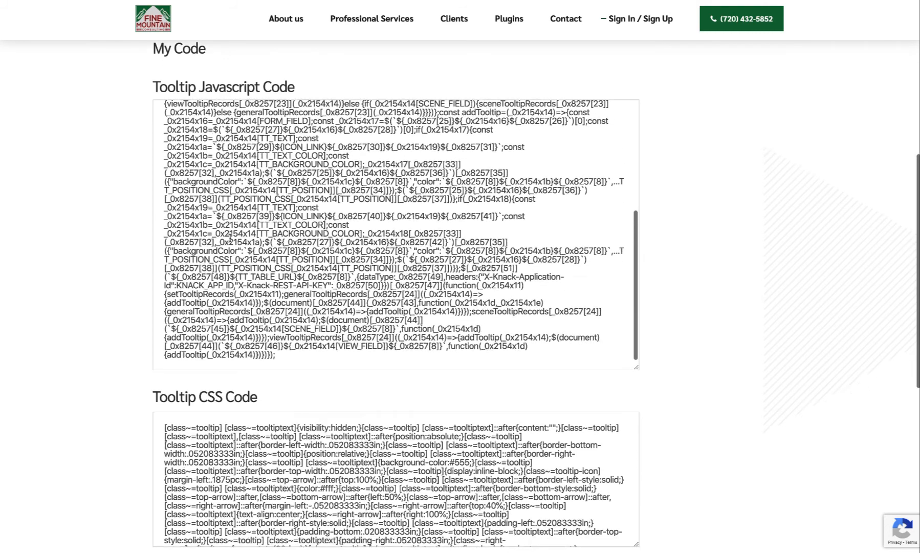
pyautogui.scroll(5, 230, 237)
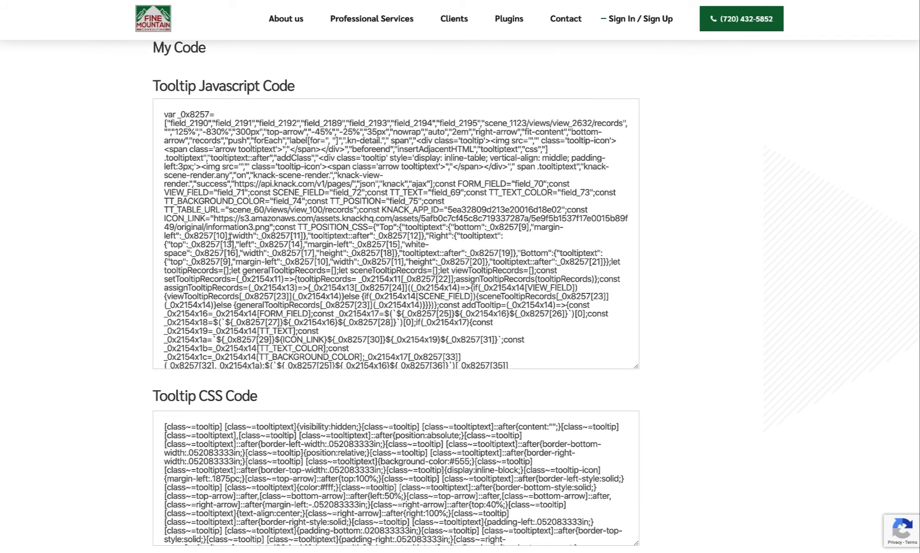
# Copy the generated Tooltip Javascript code into the Custom CRM app's custom JavaScript in Knack and save it.
pyautogui.click(243, 224)
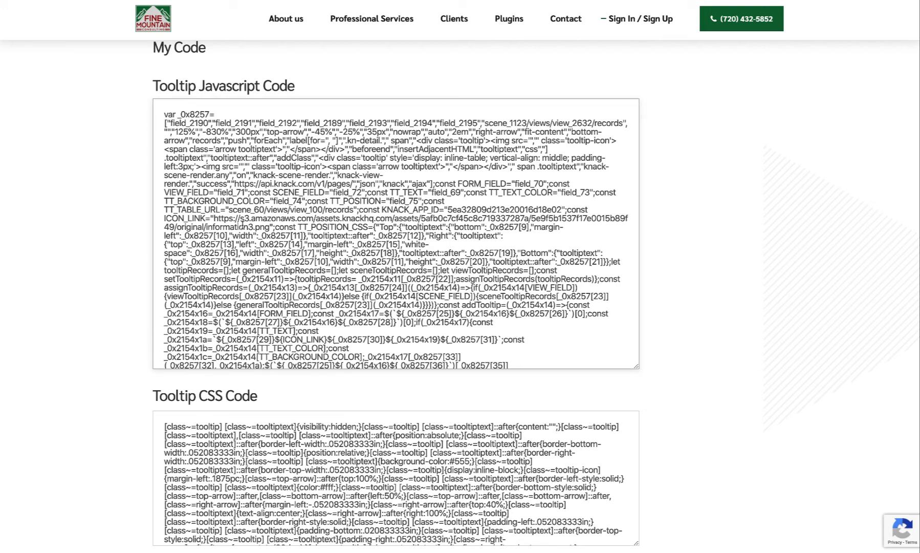
pyautogui.hotkey('ctrl', 'a')
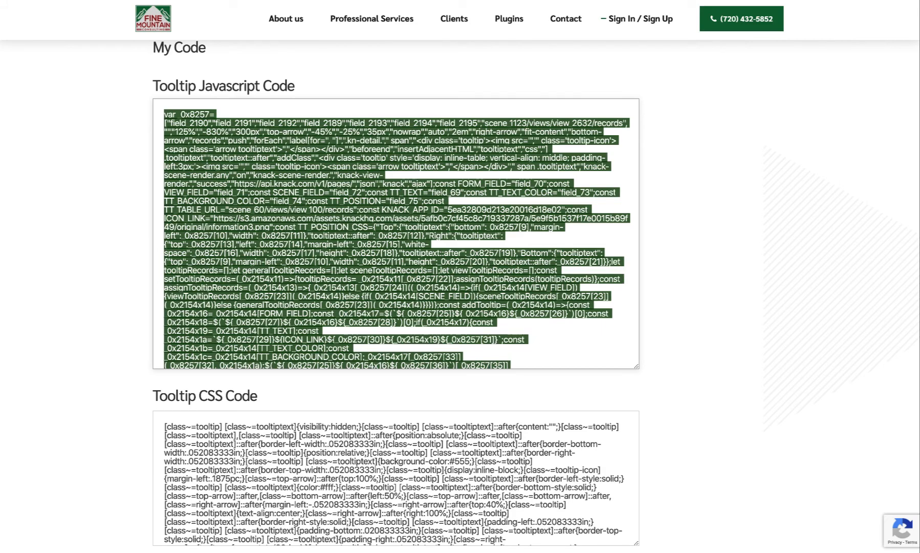
pyautogui.hotkey('alt', 'Tab')
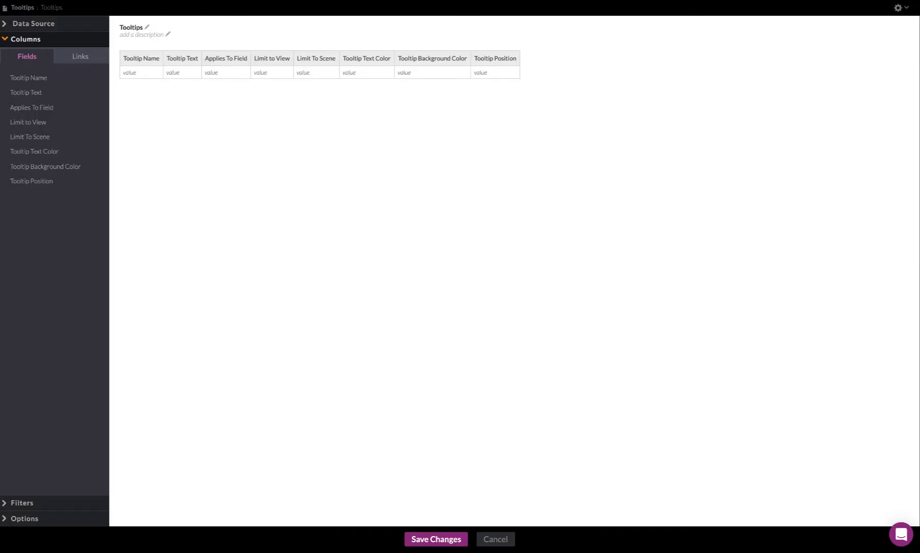
pyautogui.click(487, 539)
pyautogui.click(98, 9)
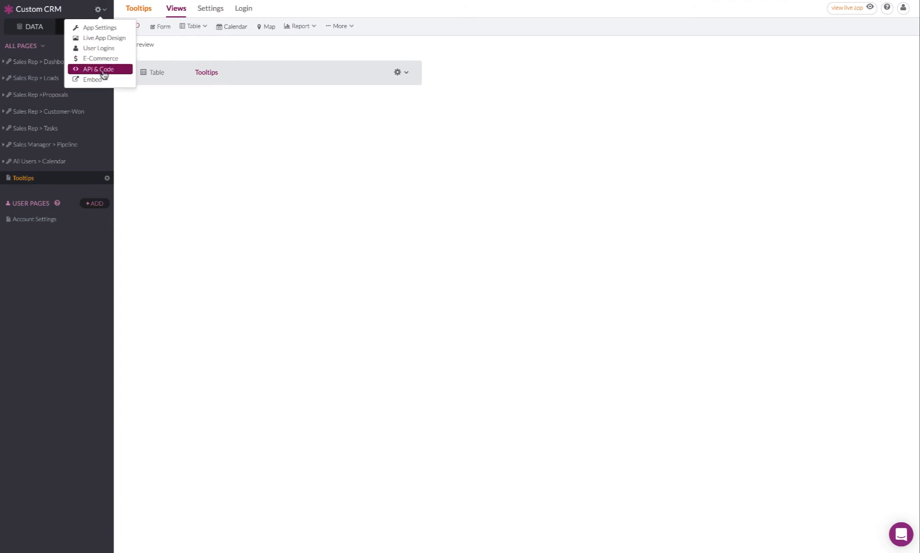
pyautogui.click(102, 72)
pyautogui.click(217, 13)
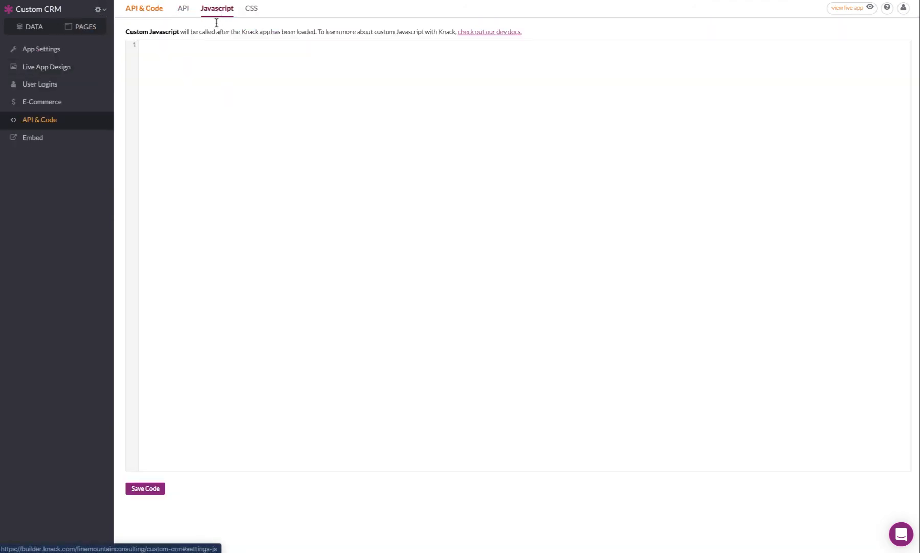
pyautogui.click(202, 66)
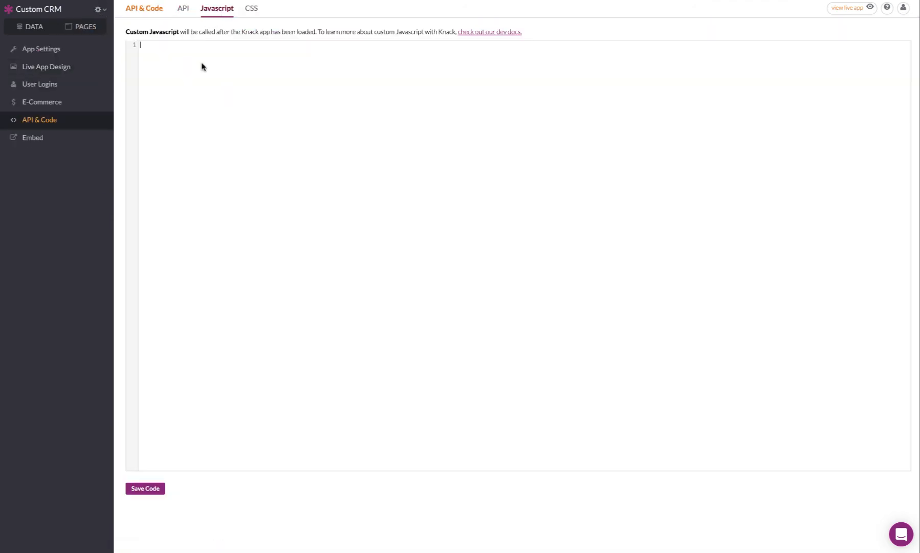
pyautogui.hotkey('ctrl', 'v')
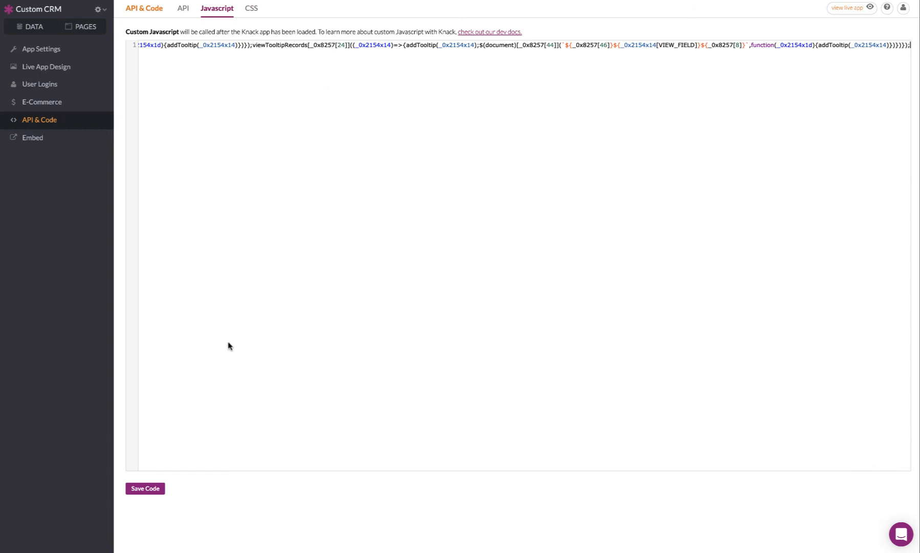
pyautogui.click(149, 490)
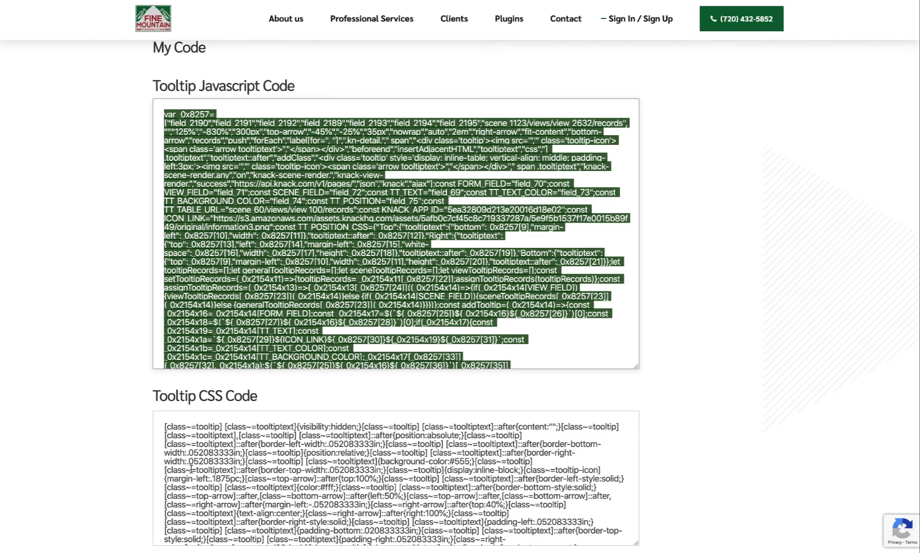
# Copy the generated Tooltip CSS code into the Custom CRM app's custom CSS in Knack and save it.
pyautogui.click(204, 504)
pyautogui.scroll(-5, 204, 503)
pyautogui.scroll(5, 204, 503)
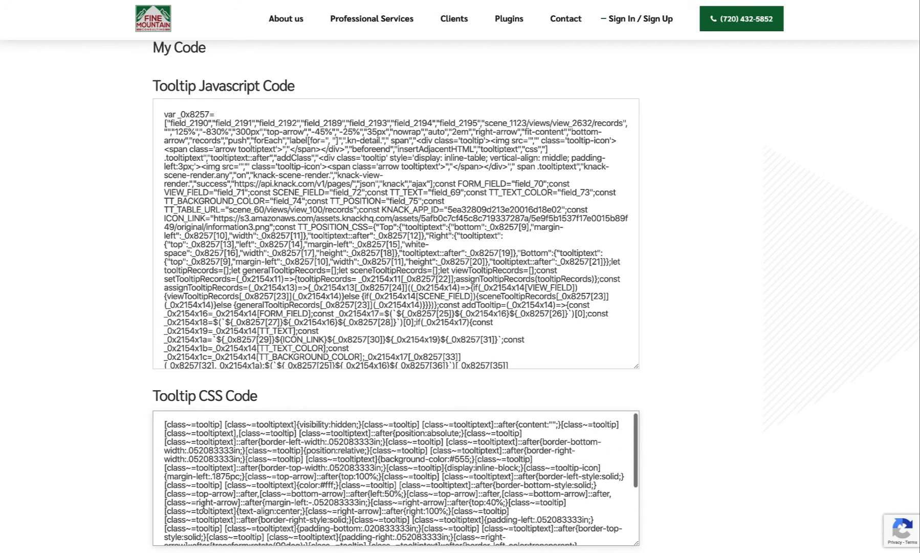
pyautogui.hotkey('ctrl', 'a')
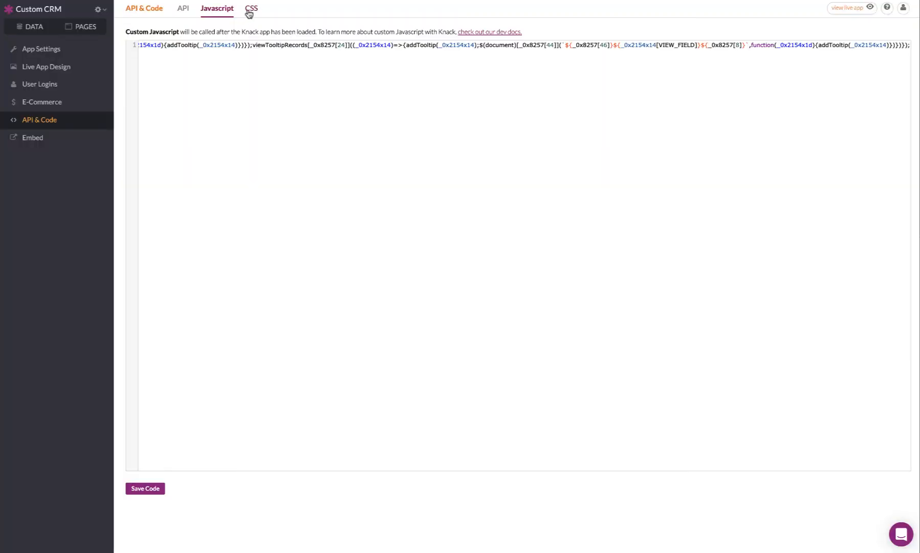
pyautogui.click(250, 9)
pyautogui.click(216, 66)
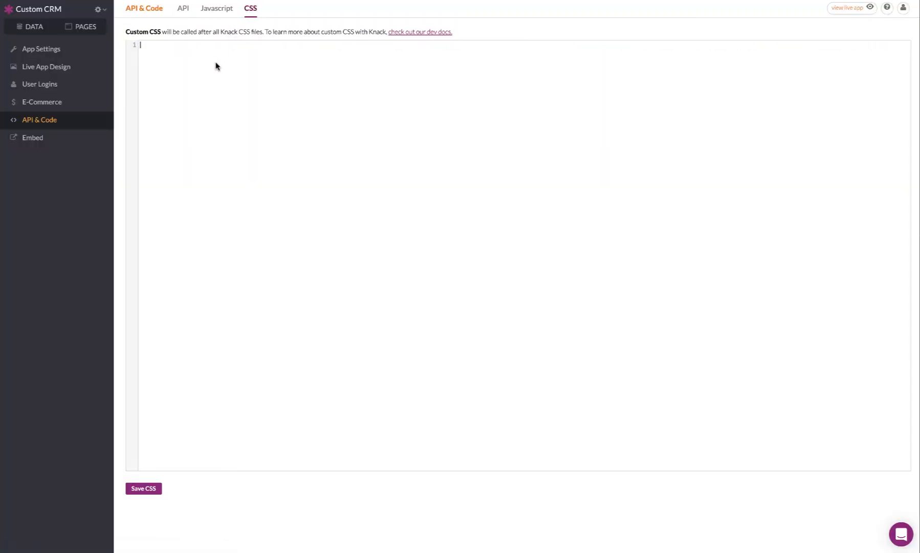
pyautogui.hotkey('ctrl', 'v')
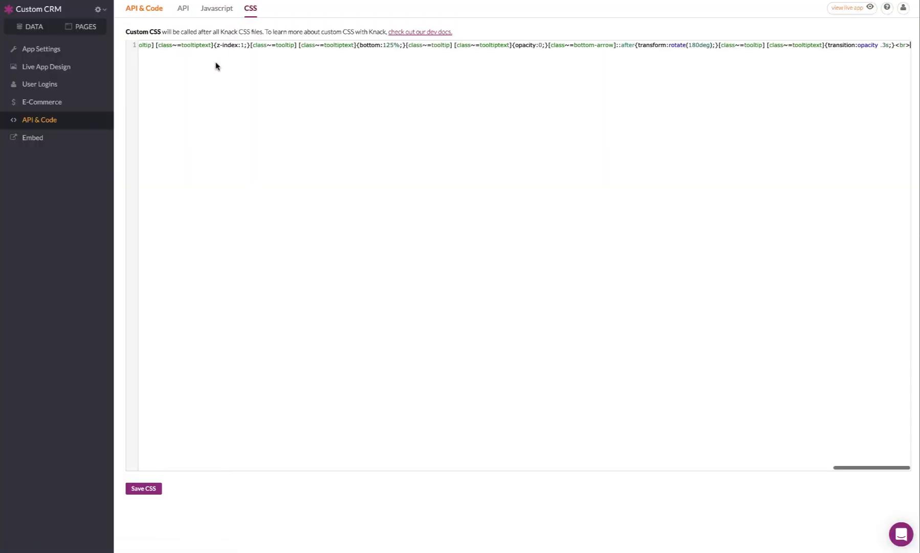
pyautogui.click(143, 489)
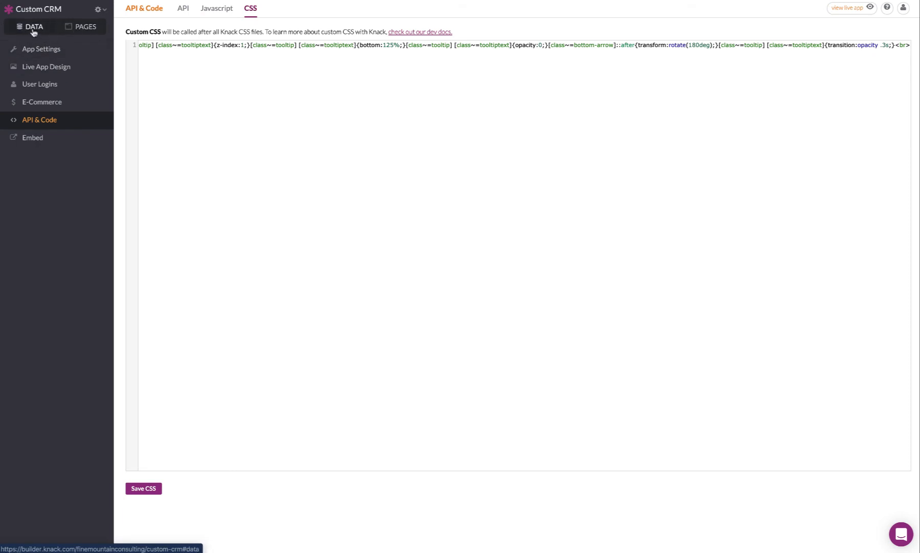
# Switch to the live Custom CRM app and examine the Website field on the Add Contact form.
pyautogui.click(73, 29)
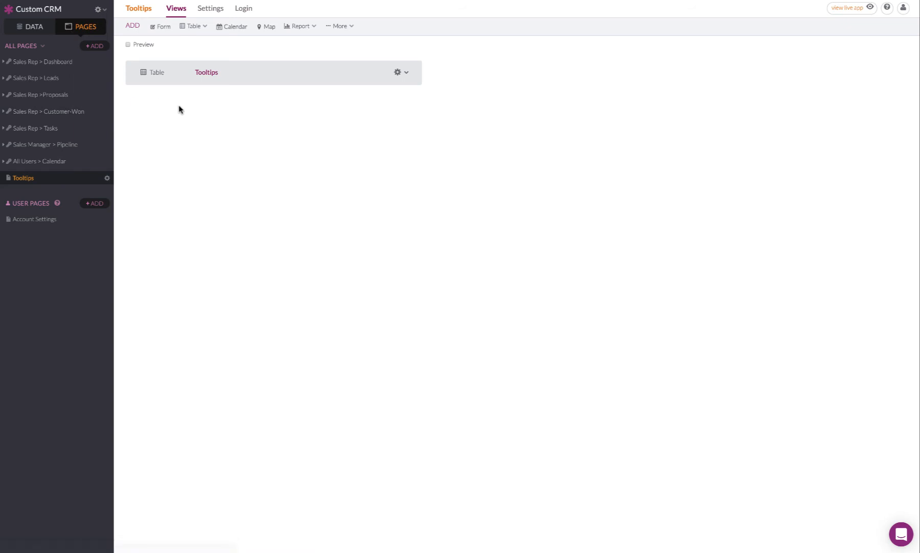
pyautogui.click(98, 10)
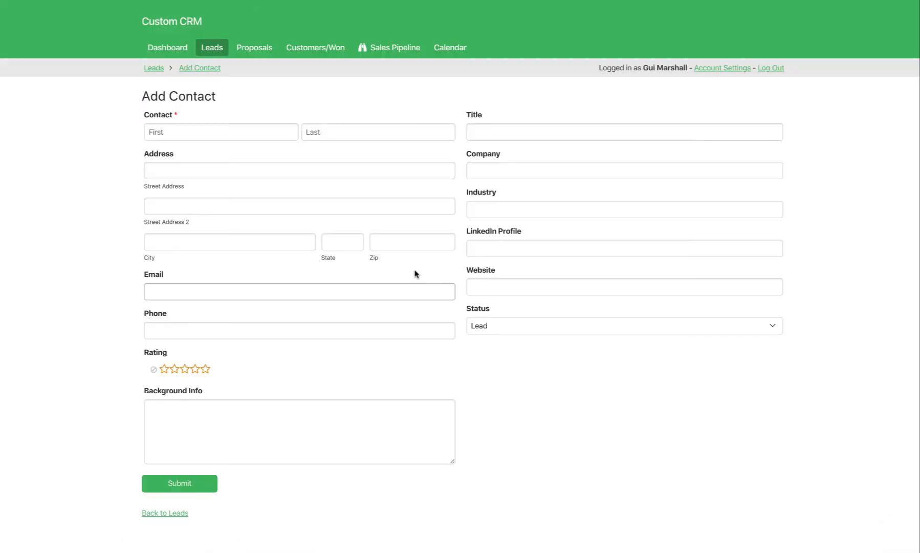
pyautogui.click(508, 284)
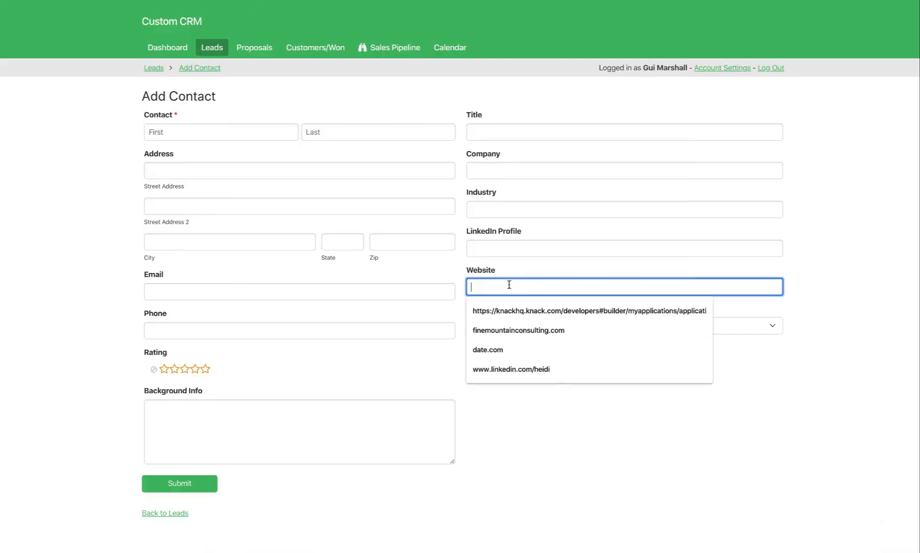
pyautogui.click(491, 272)
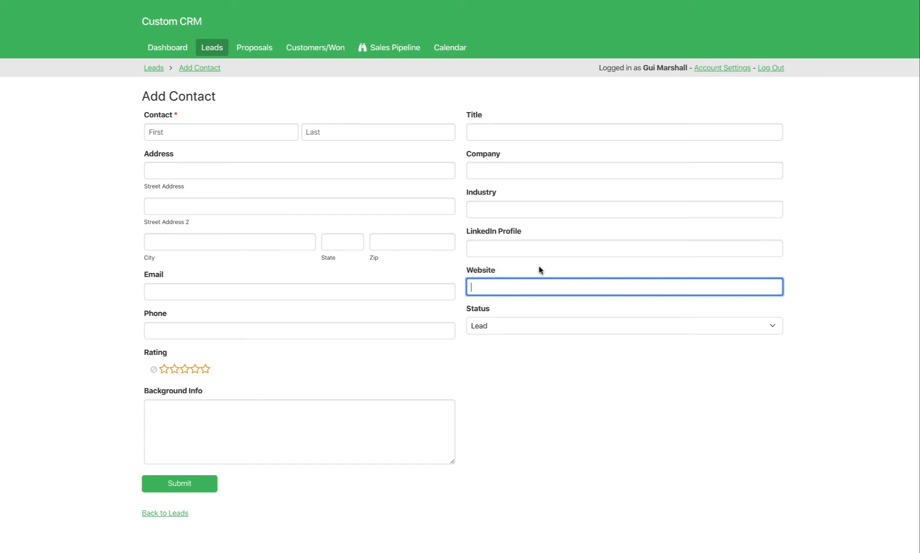
pyautogui.click(337, 284)
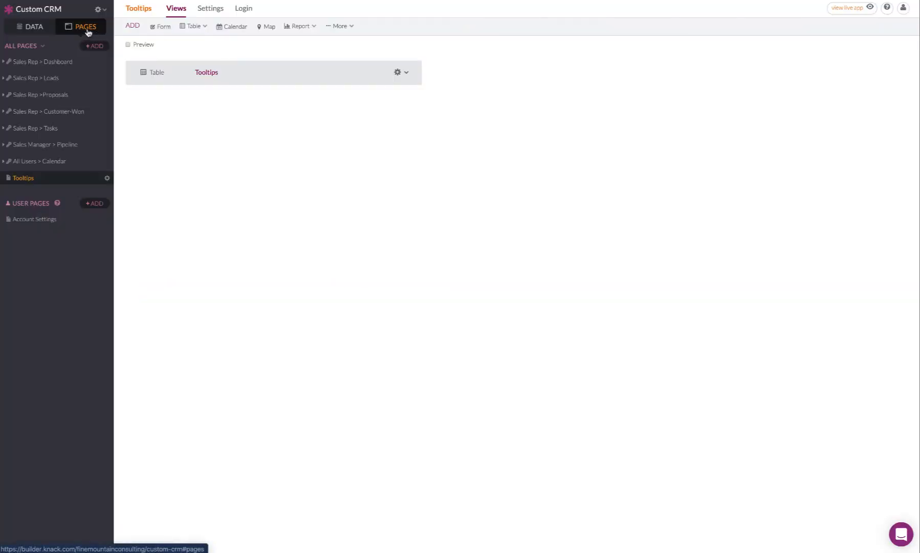
# Open the Add Contact form under Sales Rep > Leads in the Knack builder and check the Website input's settings.
pyautogui.click(193, 26)
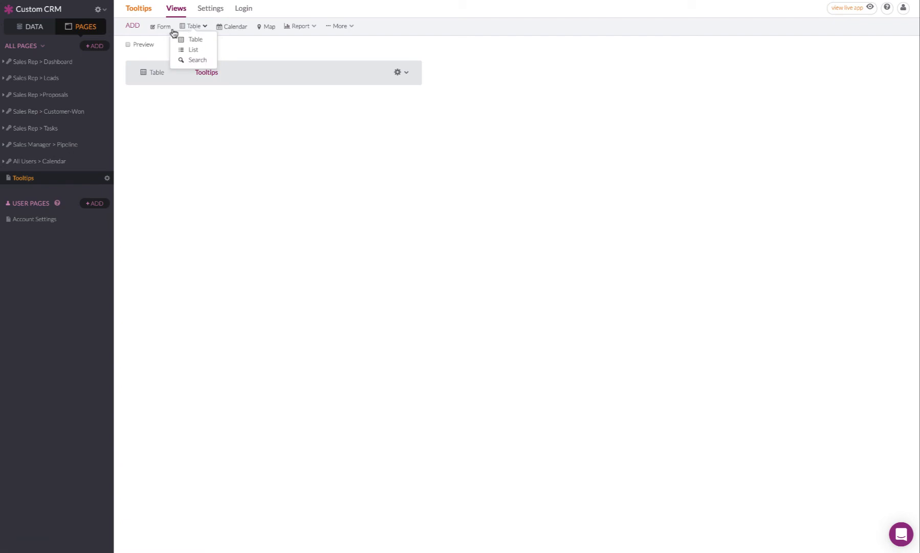
pyautogui.click(7, 79)
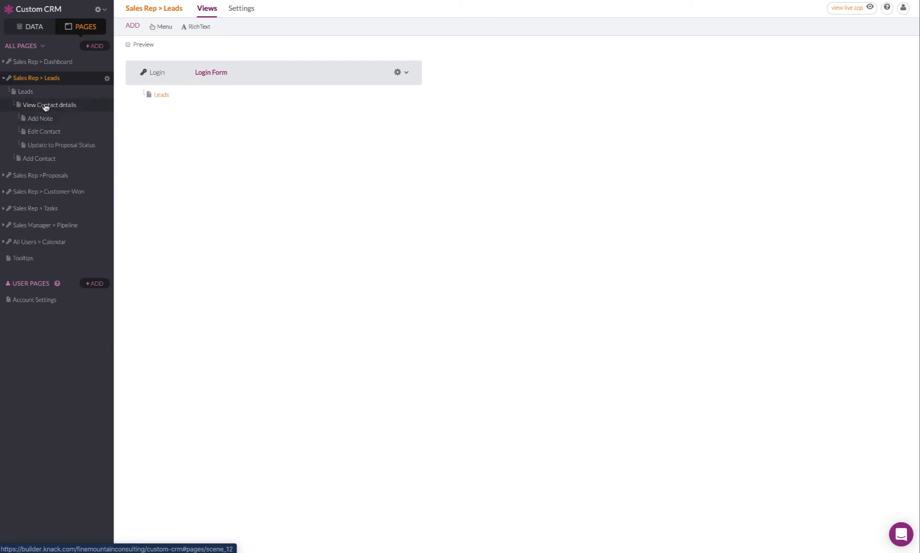
pyautogui.click(29, 92)
pyautogui.click(160, 98)
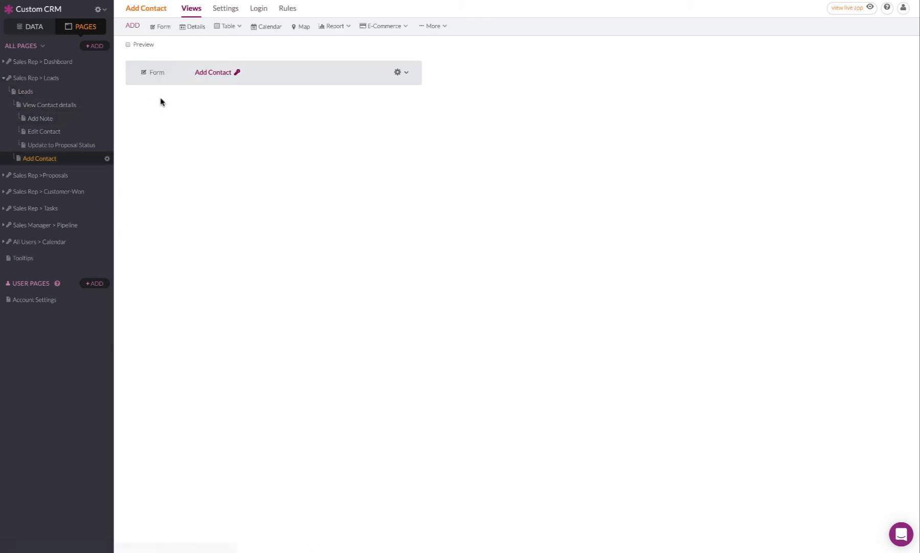
pyautogui.click(276, 75)
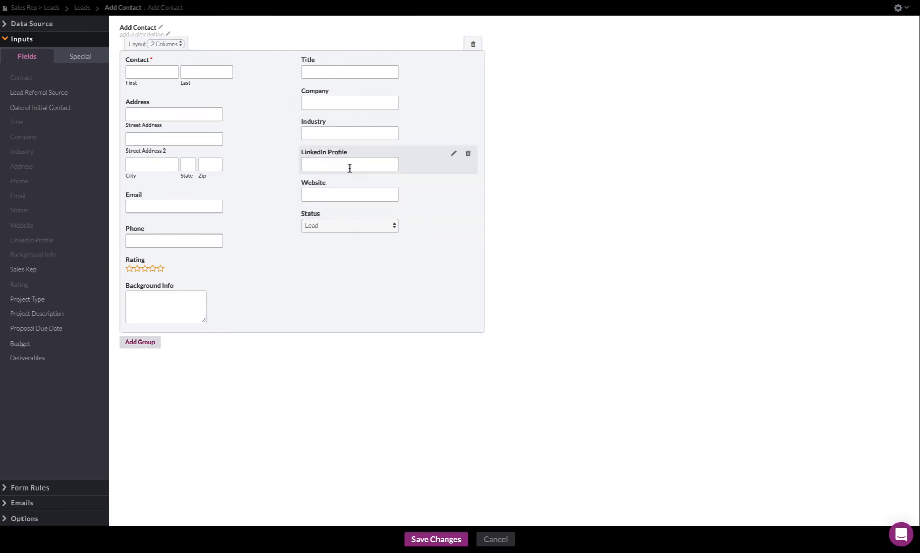
pyautogui.click(348, 189)
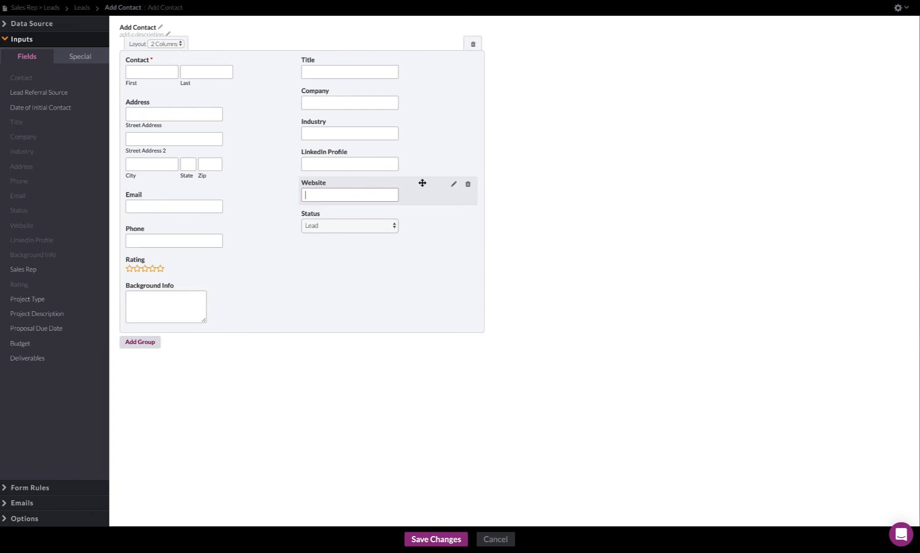
pyautogui.click(455, 184)
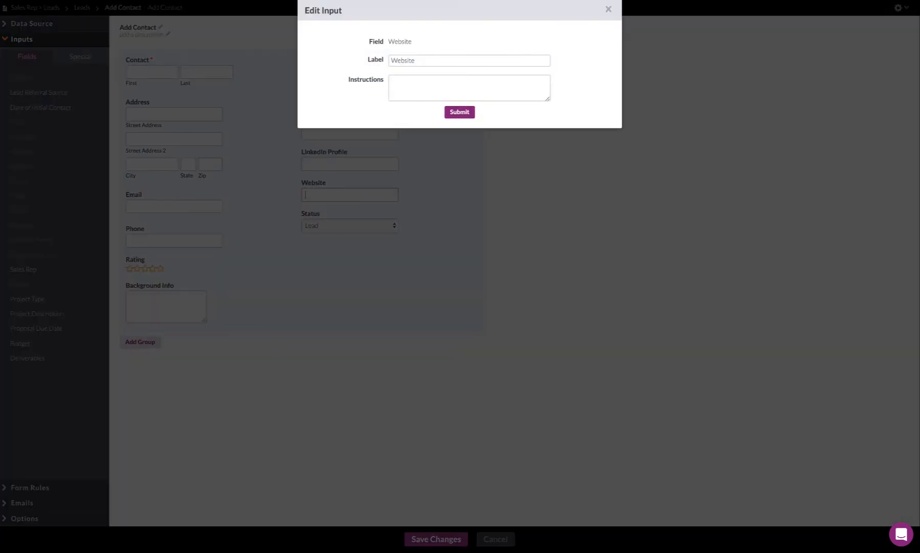
pyautogui.click(609, 9)
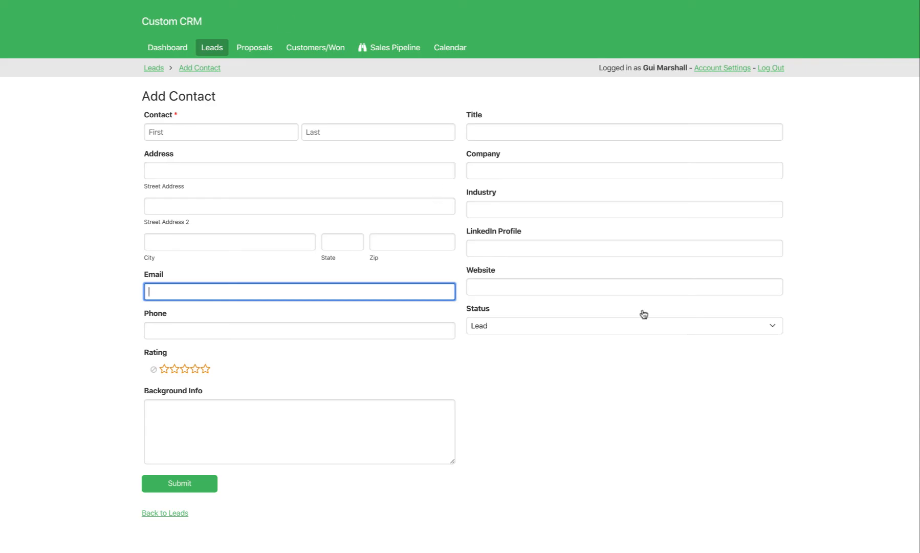
# Inspect the live Add Contact form's HTML in the browser developer tools to look for the form's field IDs.
pyautogui.click(815, 299)
pyautogui.rightClick(816, 299)
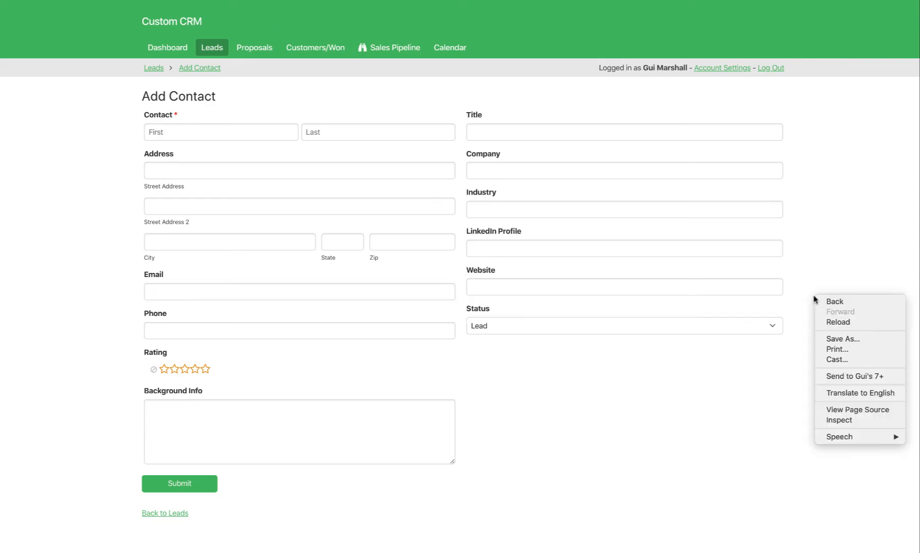
pyautogui.click(832, 421)
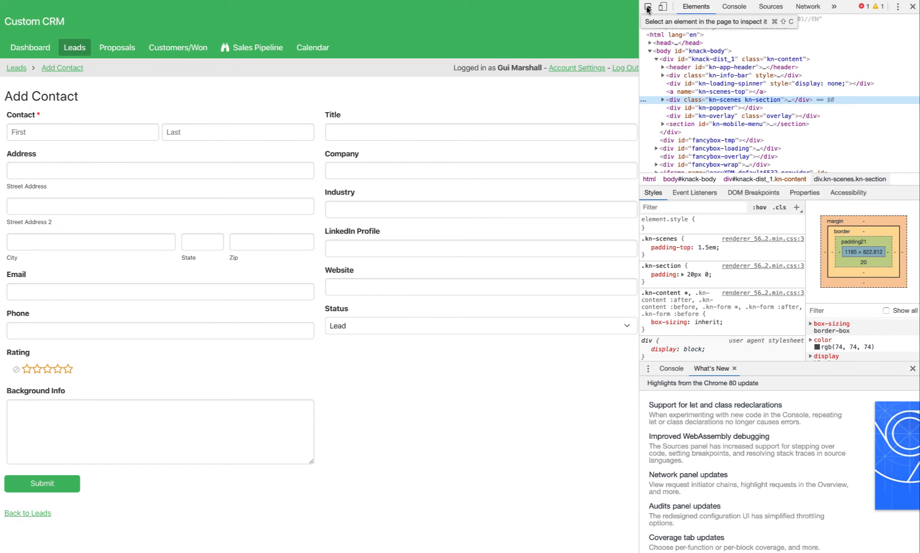
pyautogui.click(648, 8)
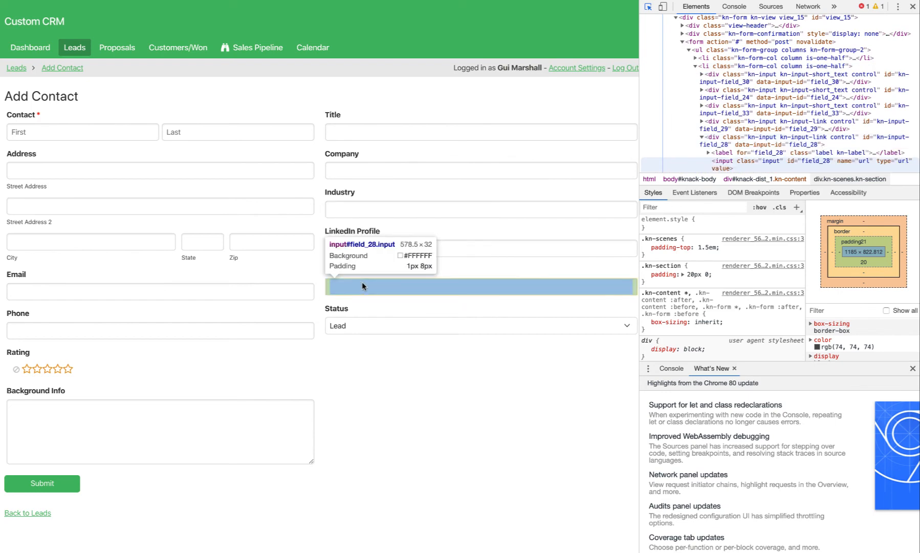
pyautogui.click(912, 6)
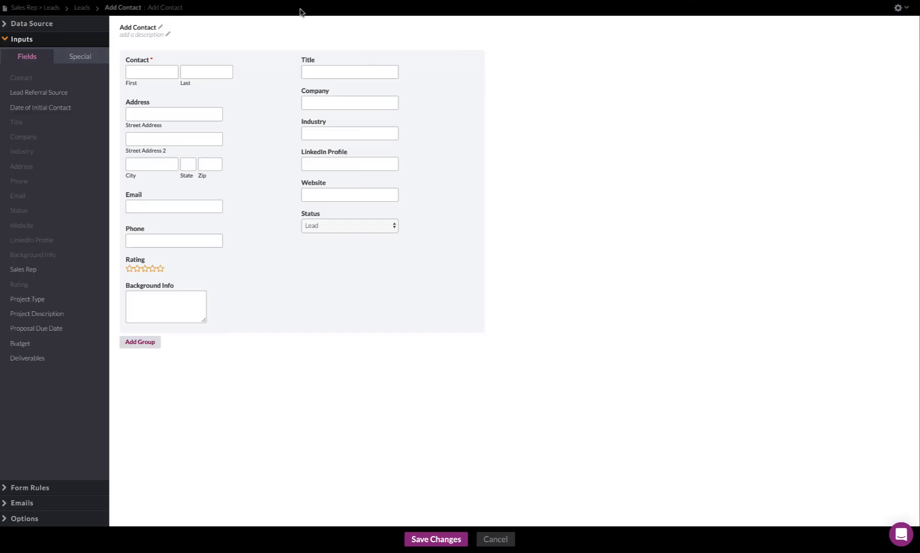
# Leave the Add Contact form editor, start a new record in the Tooltip object and set Tooltip Name to "web https requirement".
pyautogui.click(496, 539)
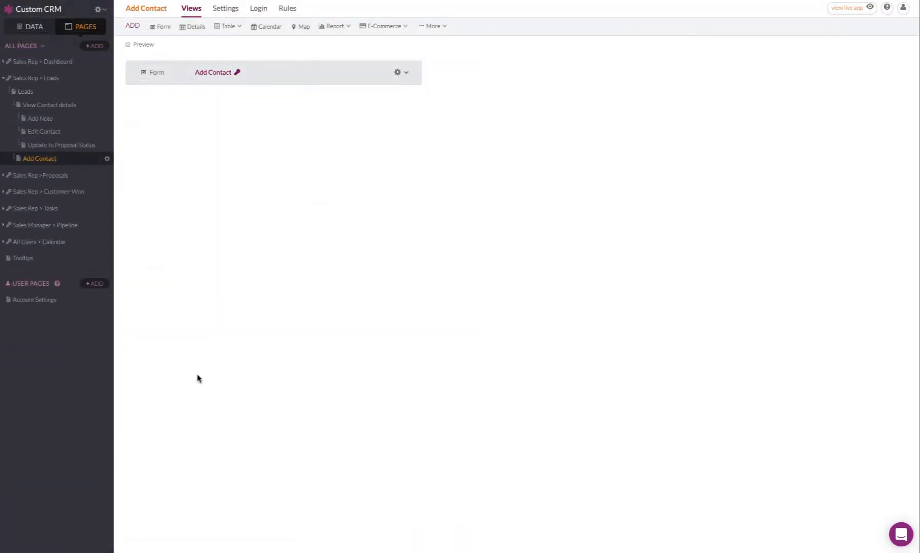
pyautogui.click(22, 259)
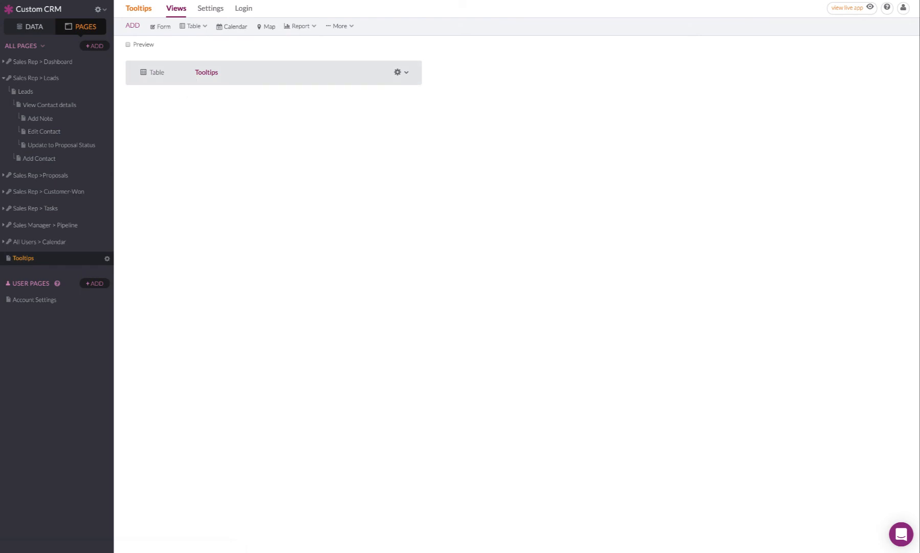
pyautogui.click(39, 26)
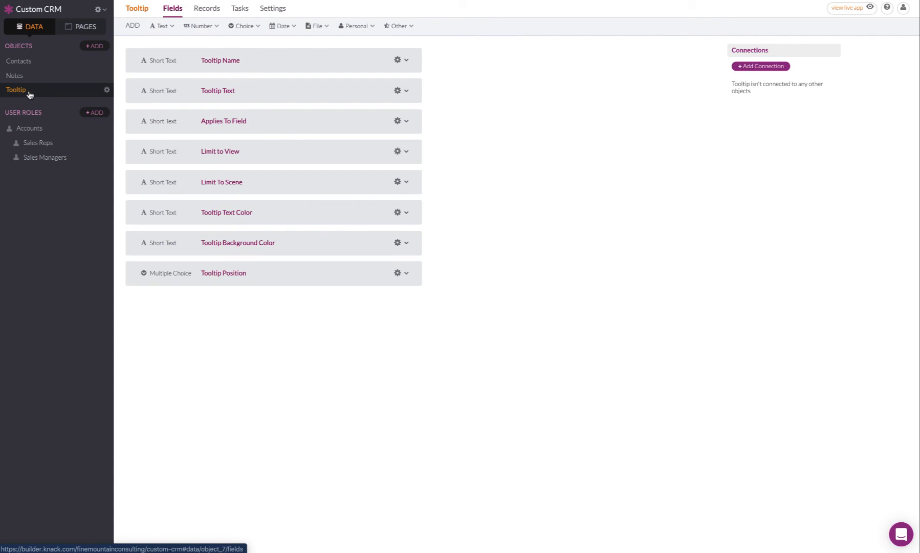
pyautogui.click(208, 8)
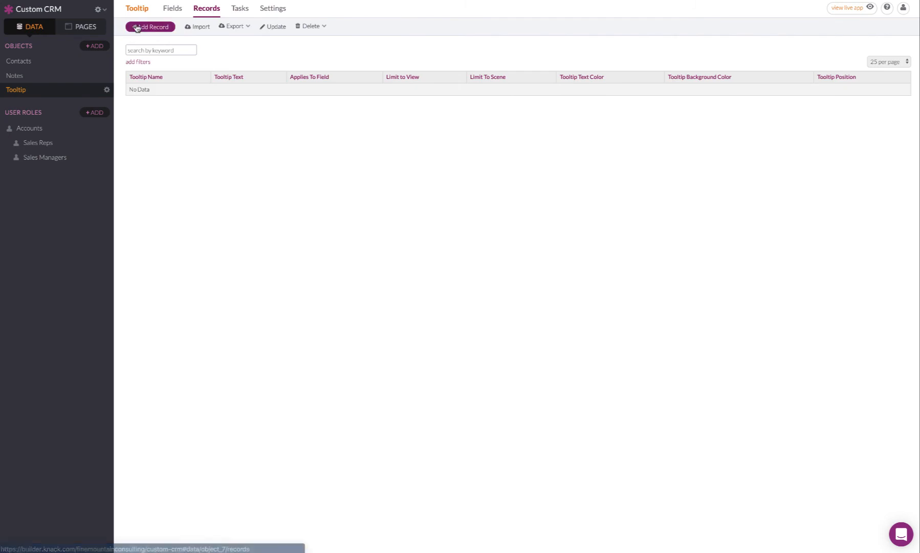
pyautogui.click(137, 28)
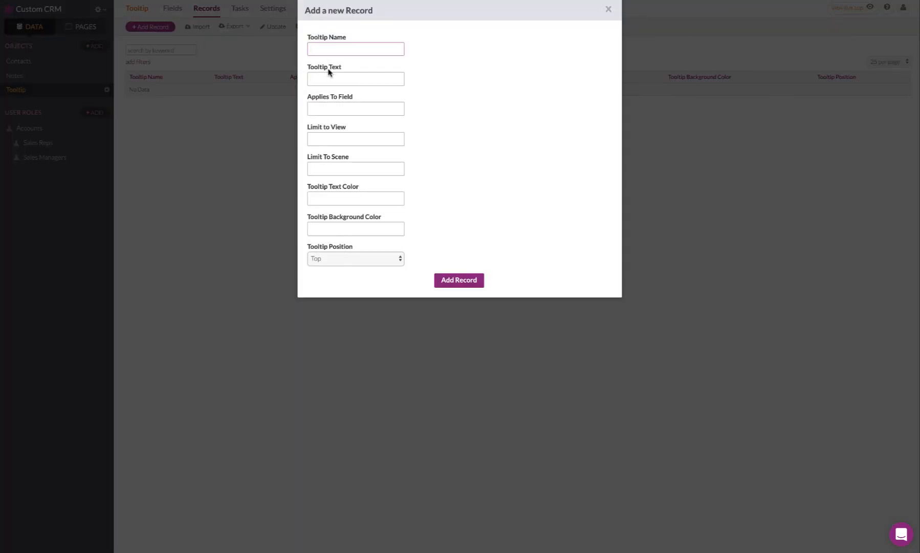
pyautogui.write('web https requirement')
pyautogui.press('Tab')
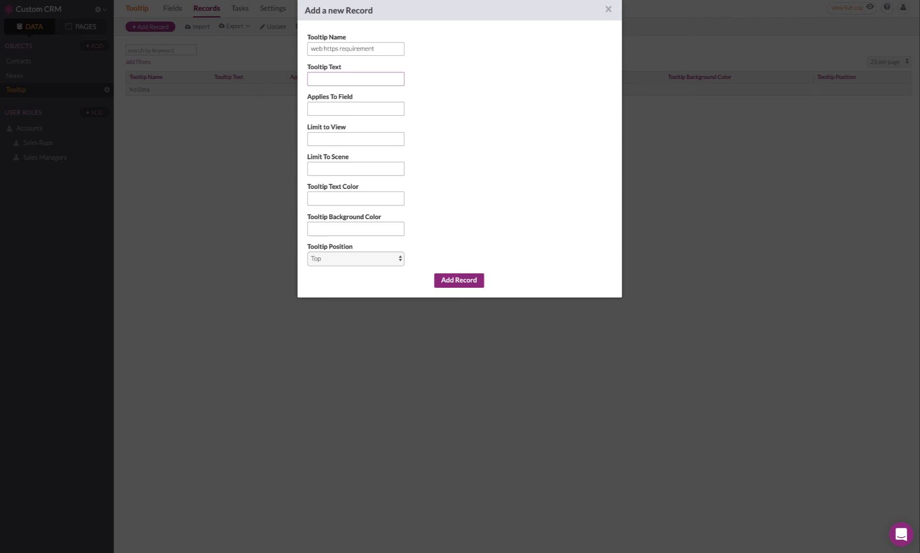
# Set the new record's Tooltip Text to "Please Note: HTTPS is required".
pyautogui.write('Please Note: HTTPS is required')
pyautogui.press('Tab')
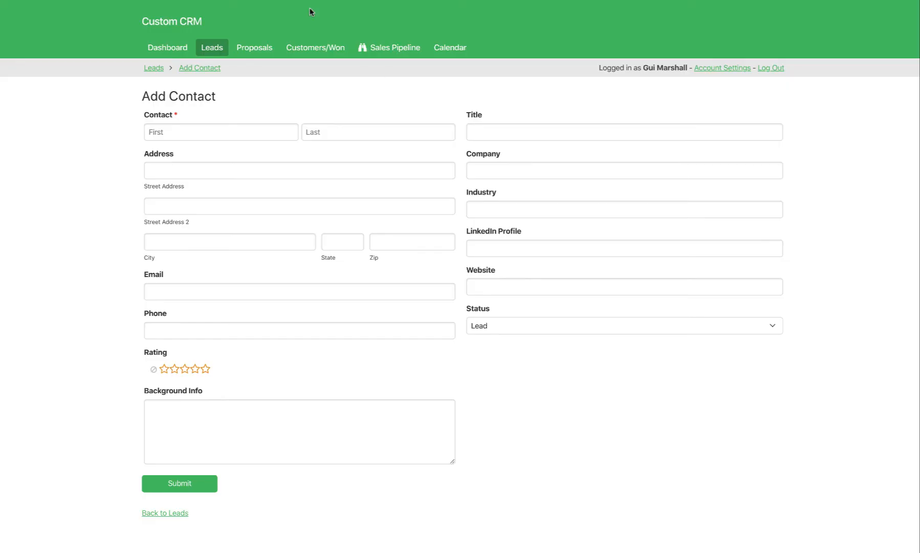
# Inspect the live Add Contact form's HTML with the element picker to find the Website input's field ID.
pyautogui.rightClick(780, 410)
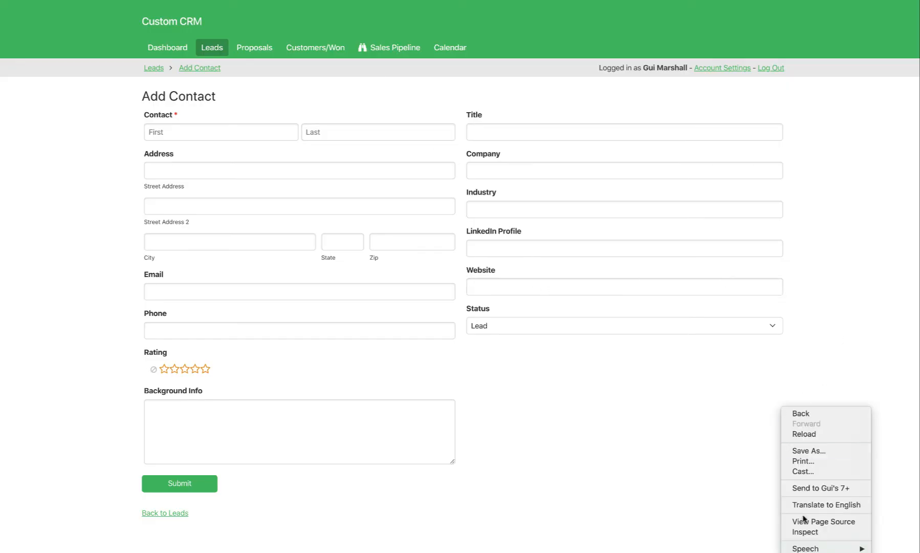
pyautogui.click(806, 531)
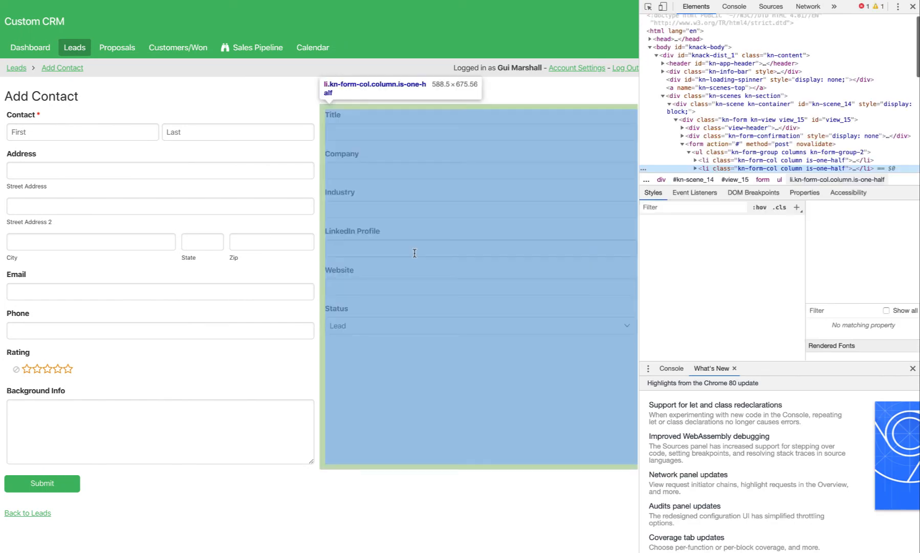
pyautogui.click(648, 6)
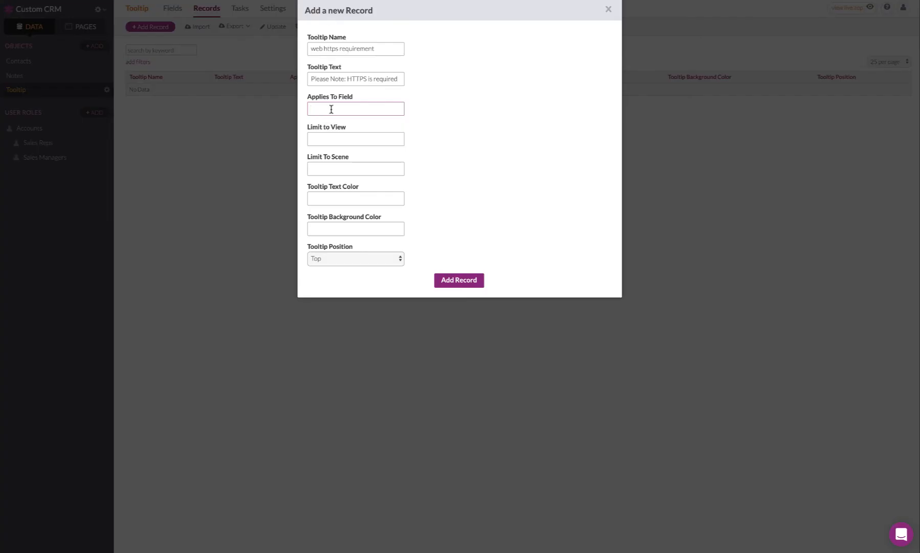
# Return to the new tooltip record in the builder and set Applies To Field to field_28.
pyautogui.click(331, 108)
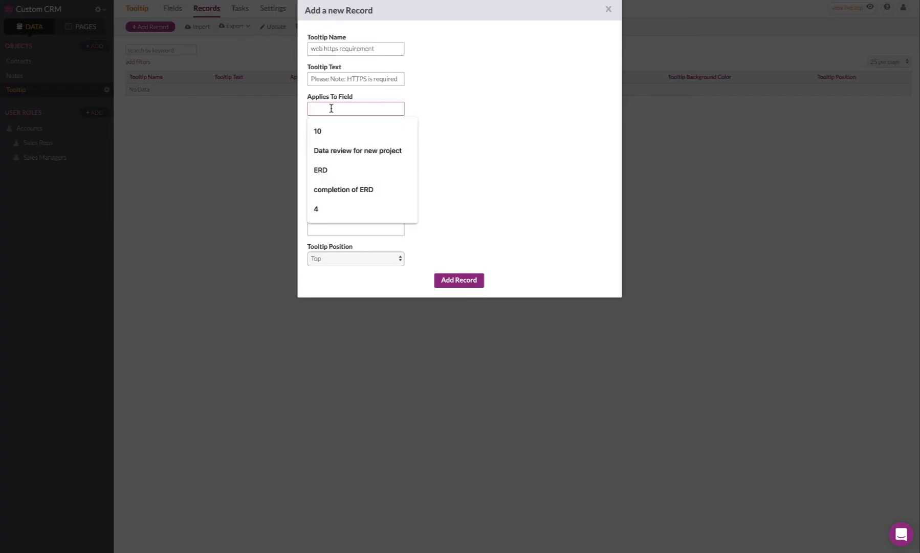
pyautogui.write('field_')
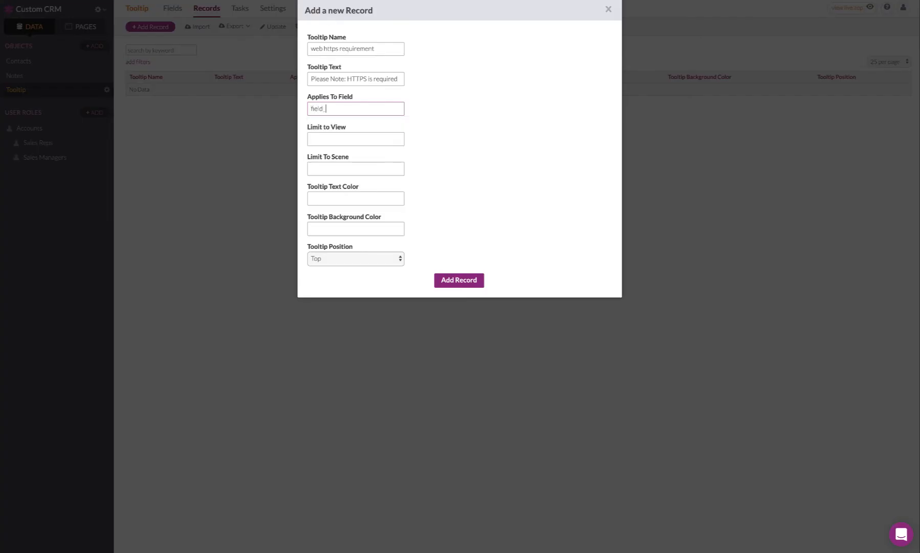
pyautogui.write('28')
pyautogui.press('Tab')
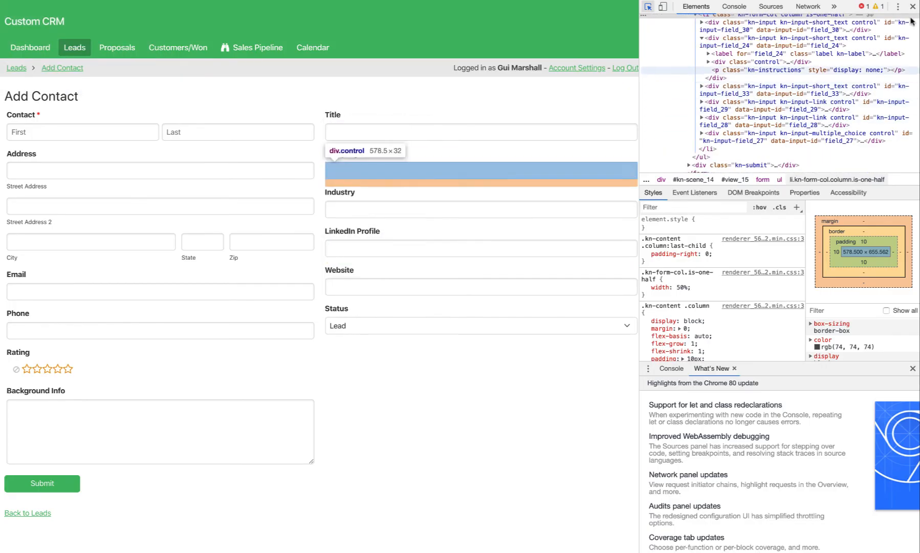
# Close the developer tools on the live Add Contact form and examine the Website label and its input.
pyautogui.click(913, 7)
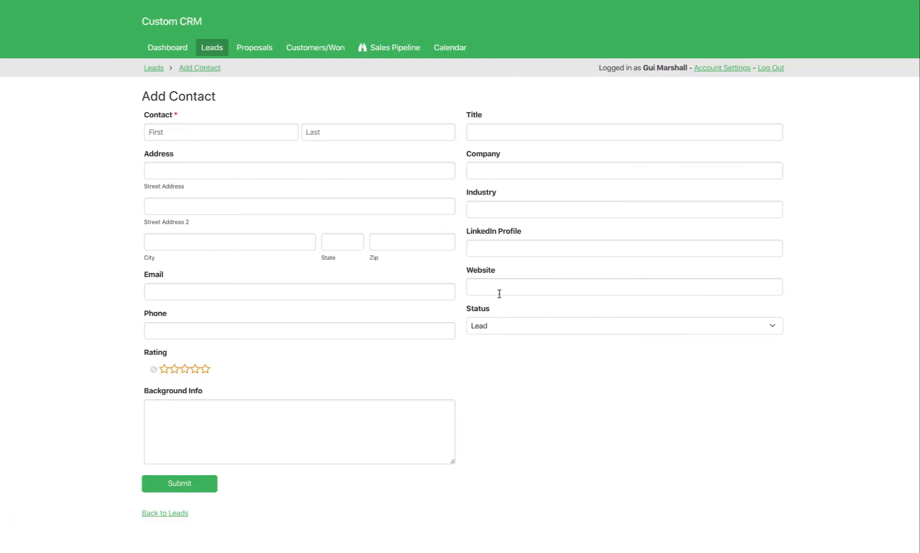
pyautogui.moveTo(466, 271); pyautogui.dragTo(503, 276)
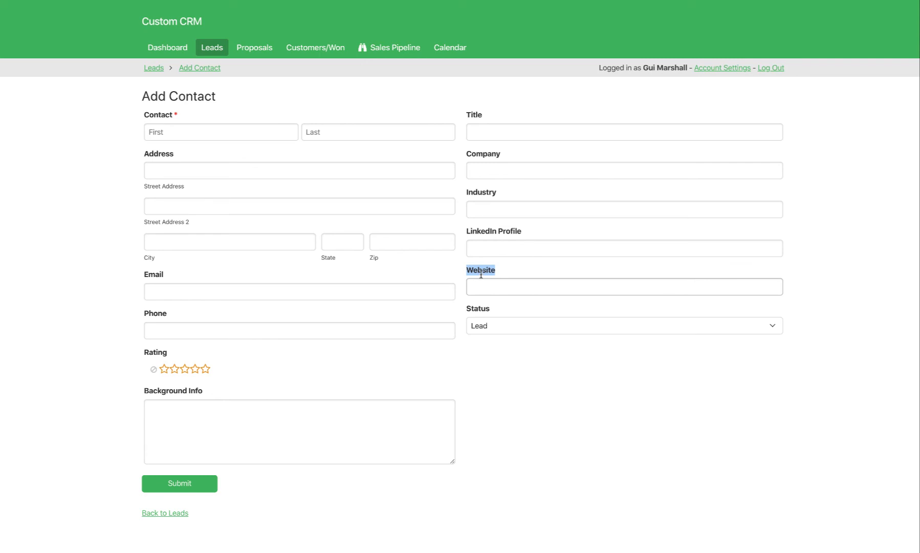
pyautogui.click(479, 289)
pyautogui.click(502, 274)
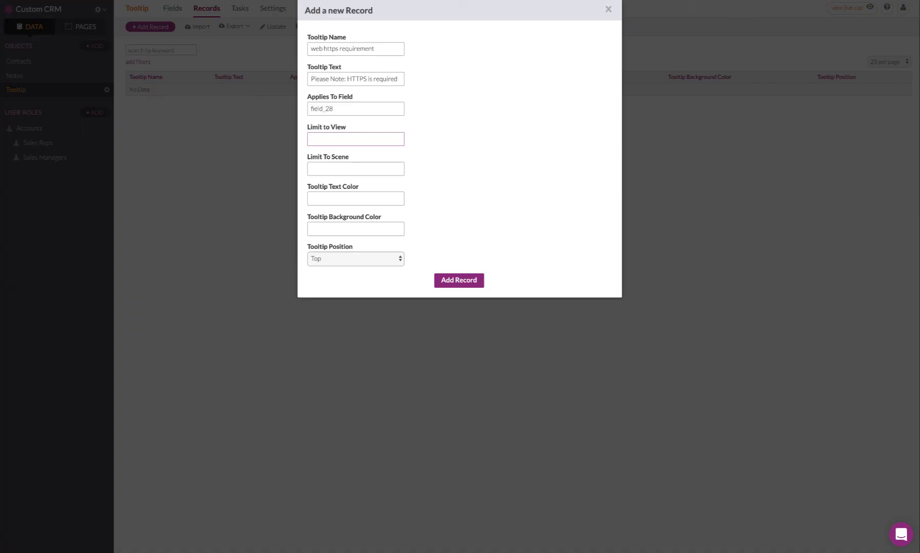
# Leave the unsaved tooltip record and open the Add Contact page under Sales Rep > Leads in the builder.
pyautogui.click(208, 187)
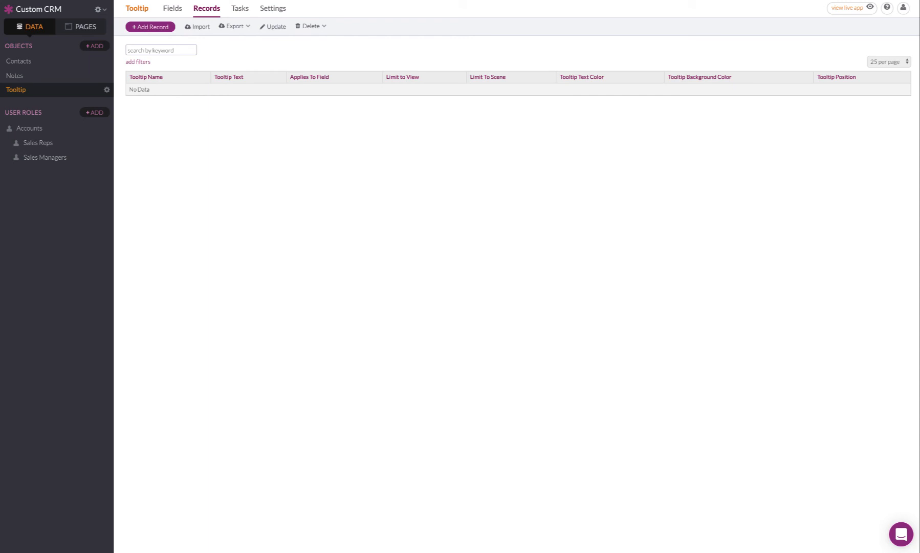
pyautogui.click(86, 25)
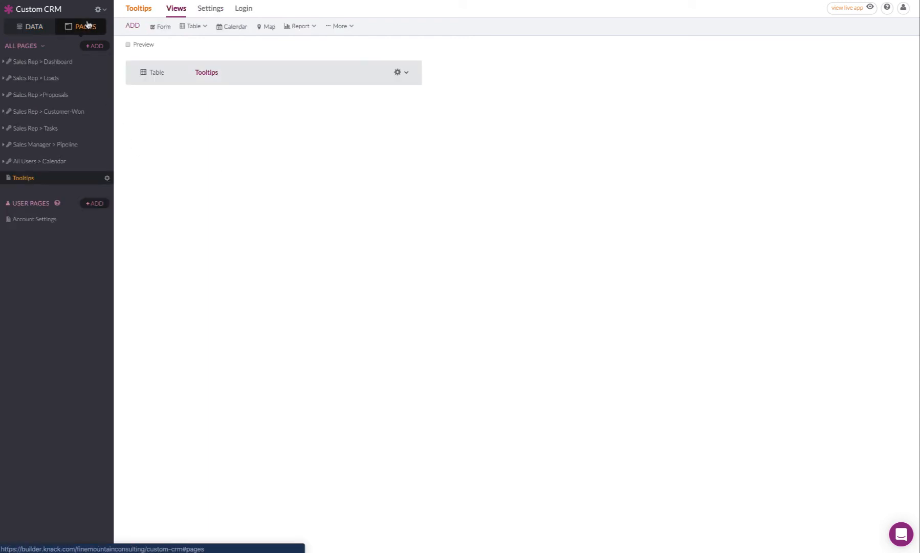
pyautogui.click(7, 80)
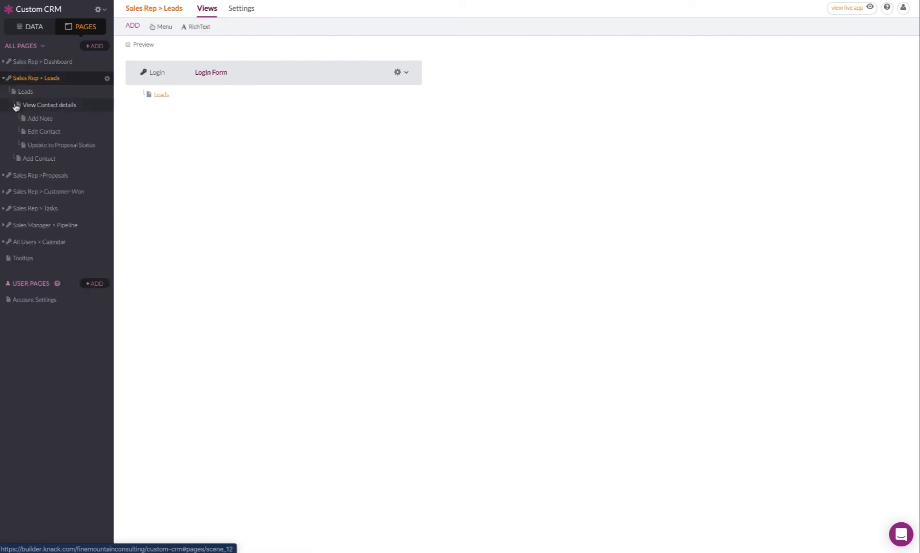
pyautogui.click(38, 158)
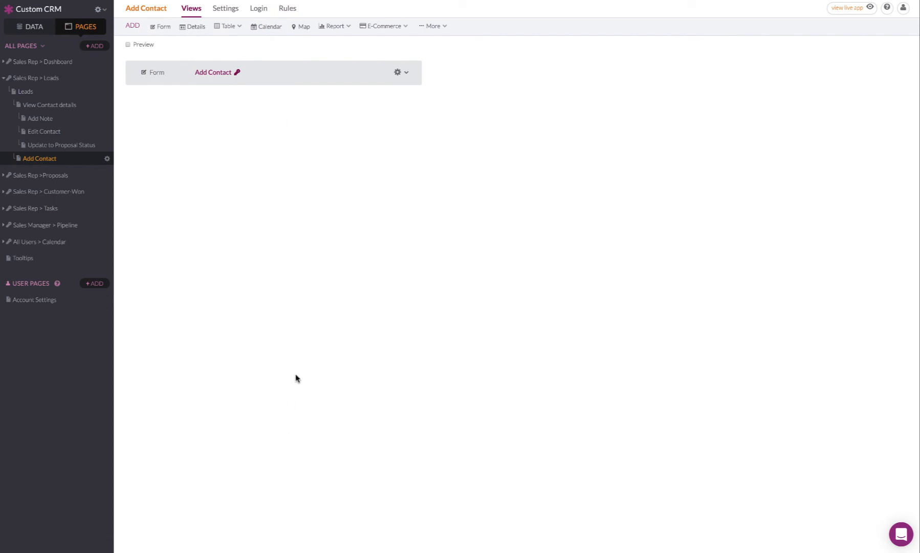
# Examine the end of the Add Contact page's URL for its scene ID.
pyautogui.moveTo(505, 3)
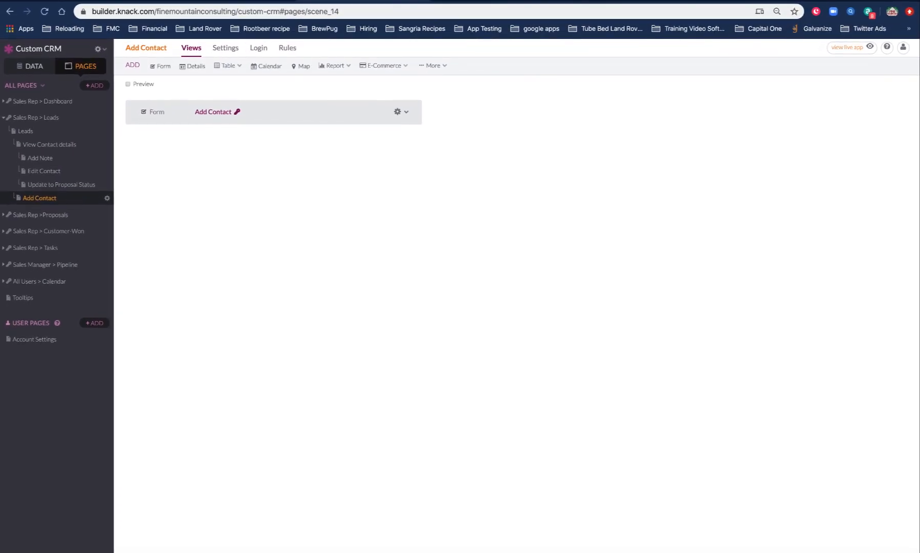
pyautogui.click(305, 11)
pyautogui.click(306, 11)
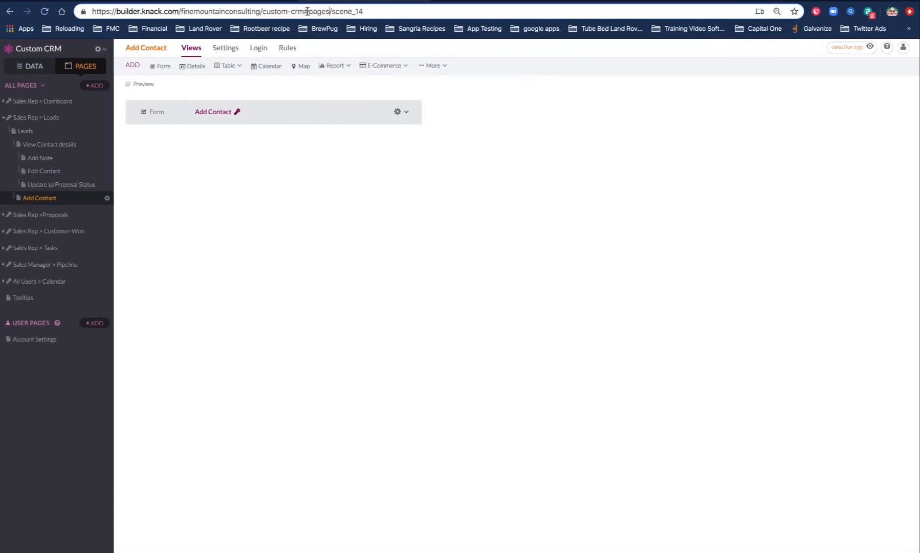
pyautogui.moveTo(331, 12); pyautogui.dragTo(368, 12)
pyautogui.click(516, 258)
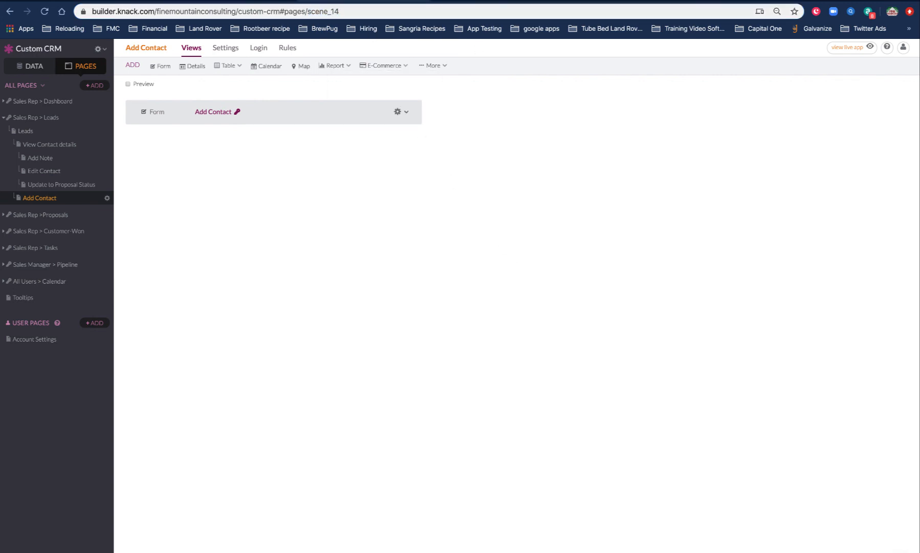
pyautogui.doubleClick(334, 11)
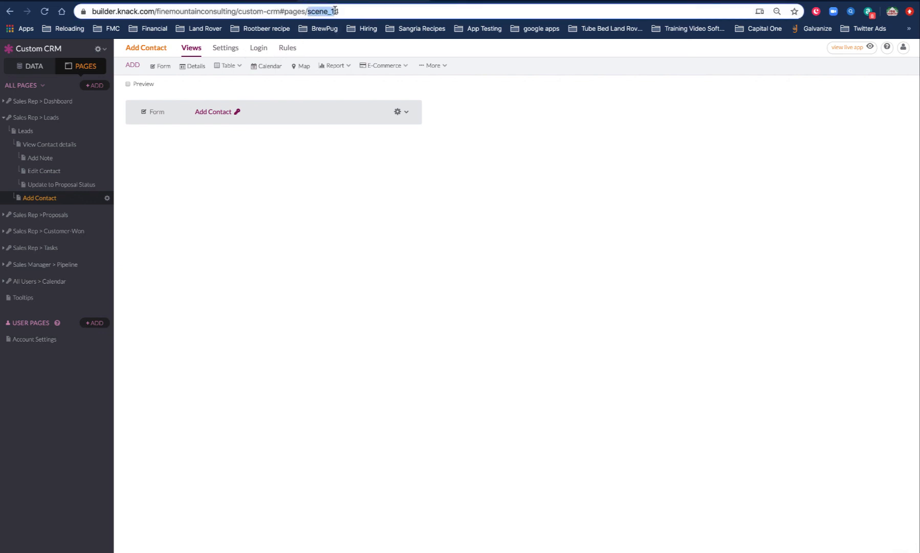
pyautogui.moveTo(335, 10); pyautogui.dragTo(345, 10)
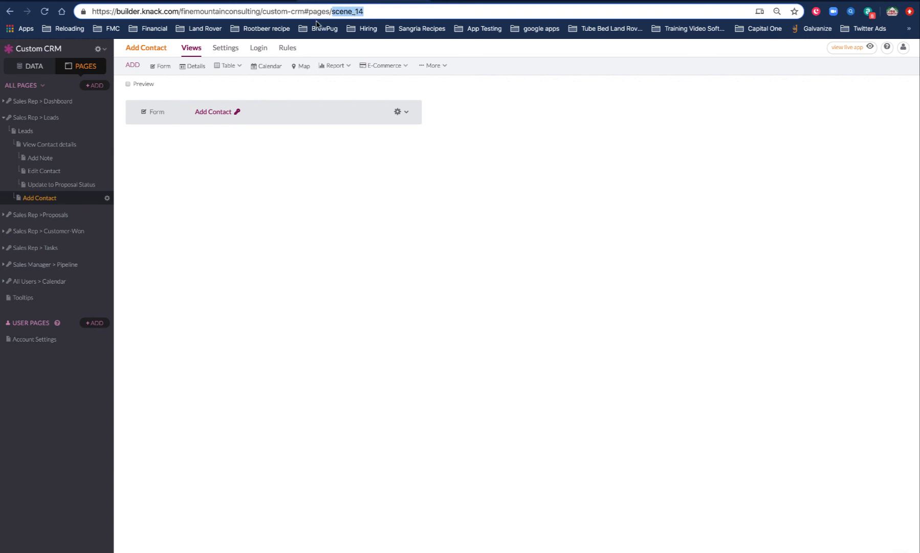
# Open the Add Contact form view, examine its URL for the view ID, and go back to the page.
pyautogui.click(292, 114)
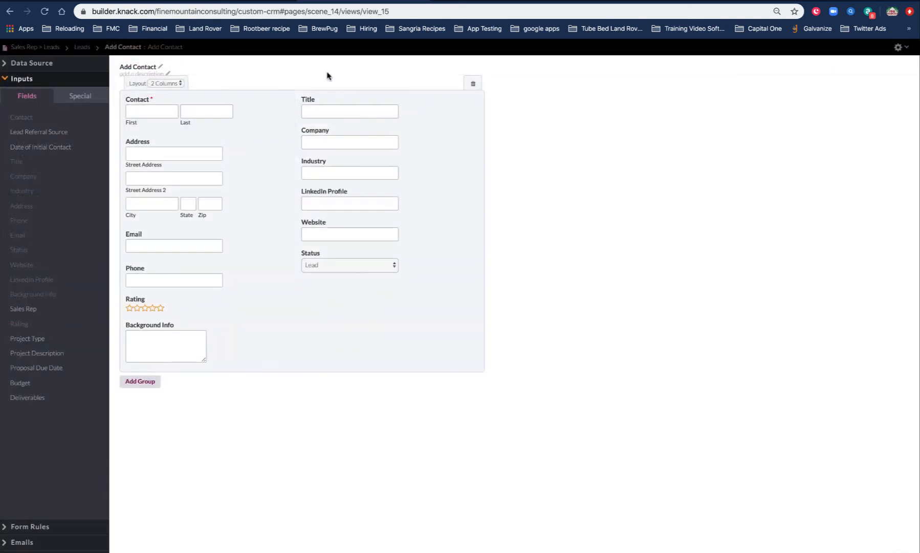
pyautogui.doubleClick(363, 10)
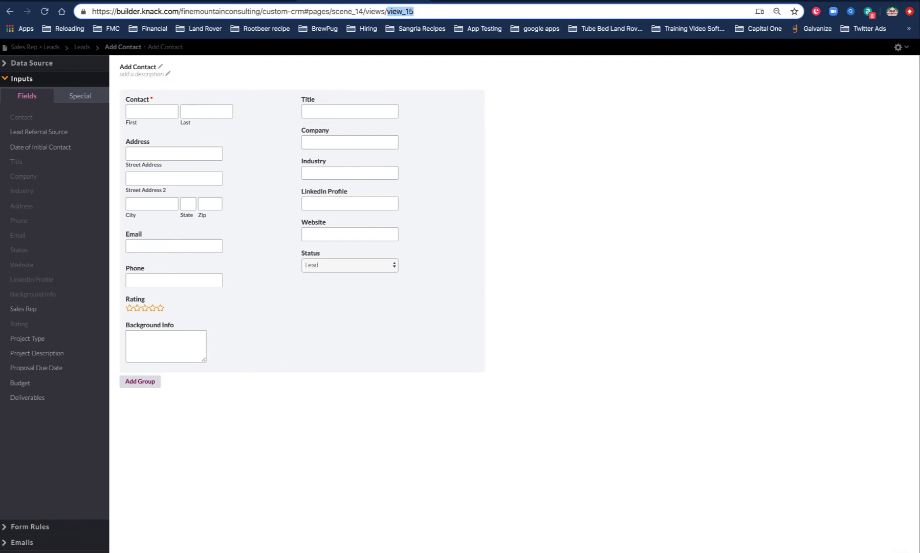
pyautogui.press('BackSpace')
pyautogui.press('Return')
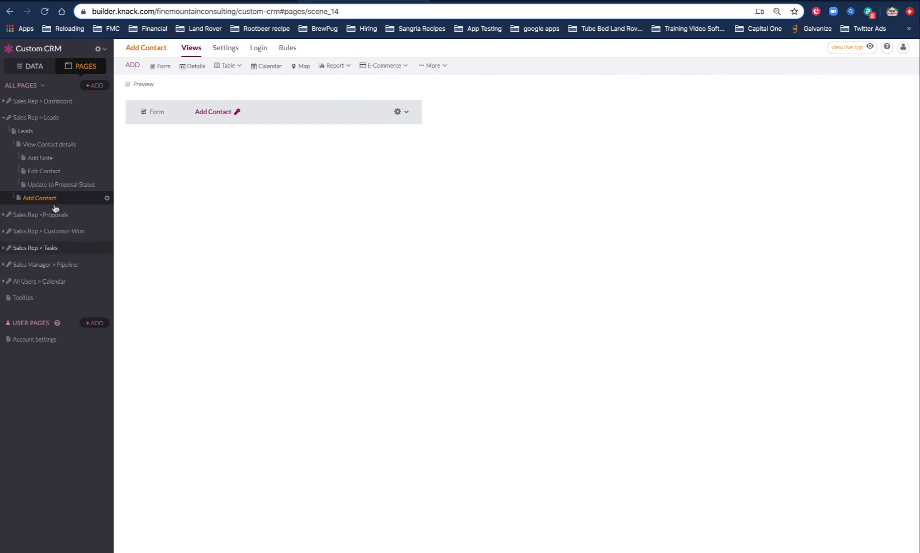
# Start a new record in the Tooltip object with Tooltip Name "https" and Tooltip Text "Please only use HTTPS".
pyautogui.click(31, 66)
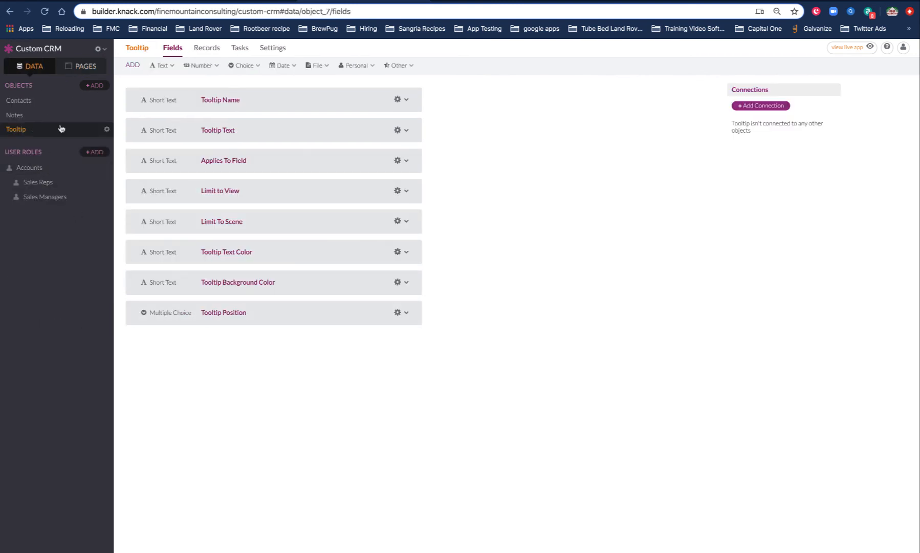
pyautogui.click(206, 51)
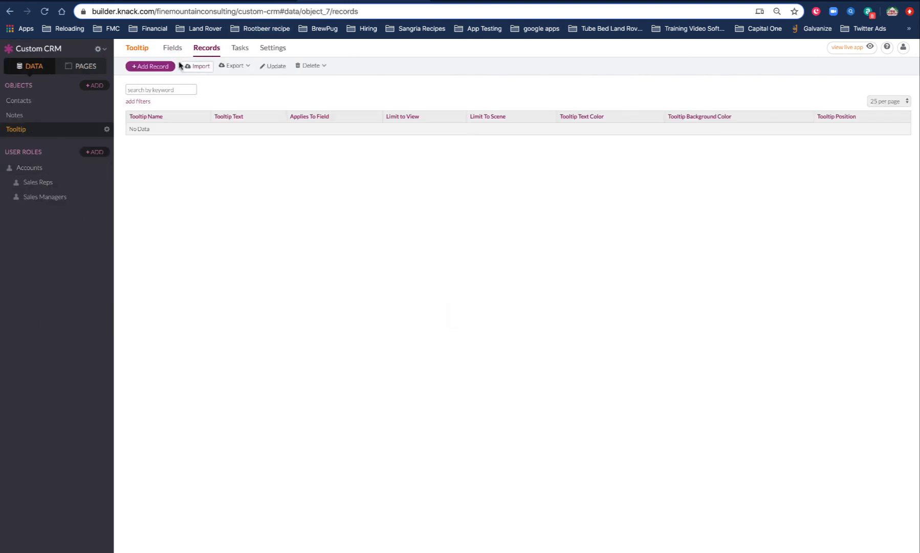
pyautogui.click(151, 66)
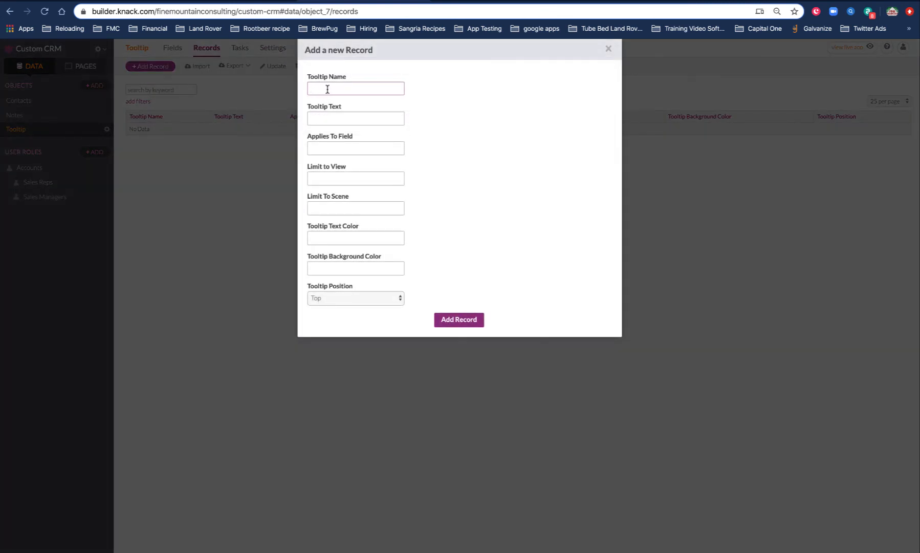
pyautogui.write('https')
pyautogui.press('Tab')
pyautogui.write('Plea')
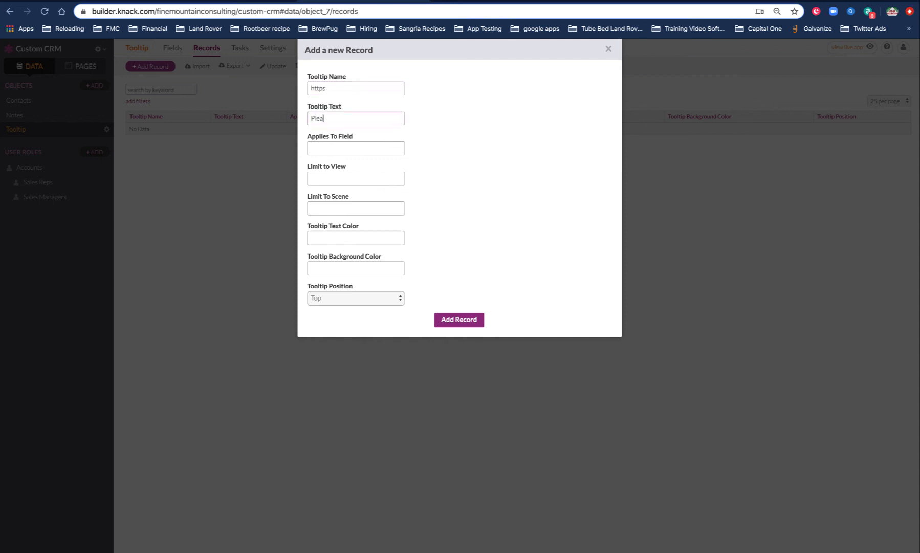
pyautogui.write('se only use HTTPS')
pyautogui.press('Tab')
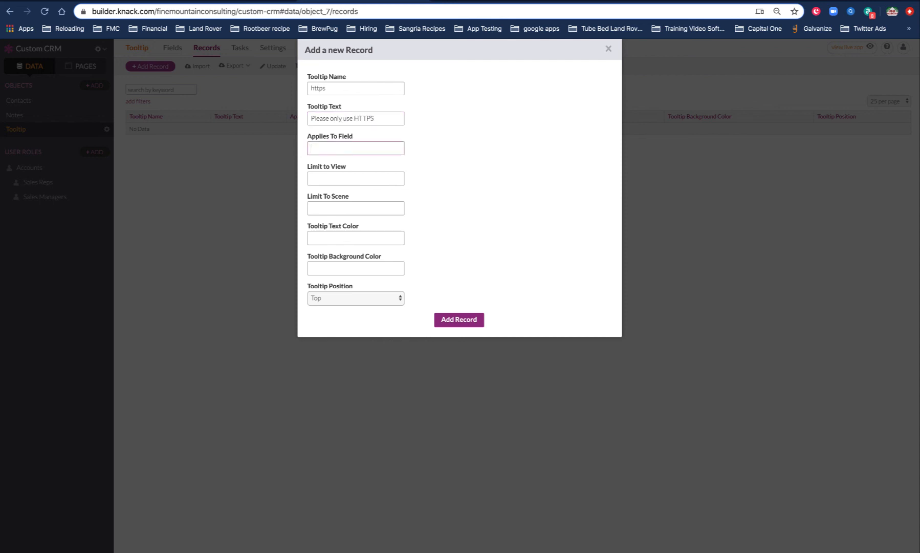
# Set Applies To Field to field_28, checking the Website input's field ID in the live form's HTML.
pyautogui.write('field_287')
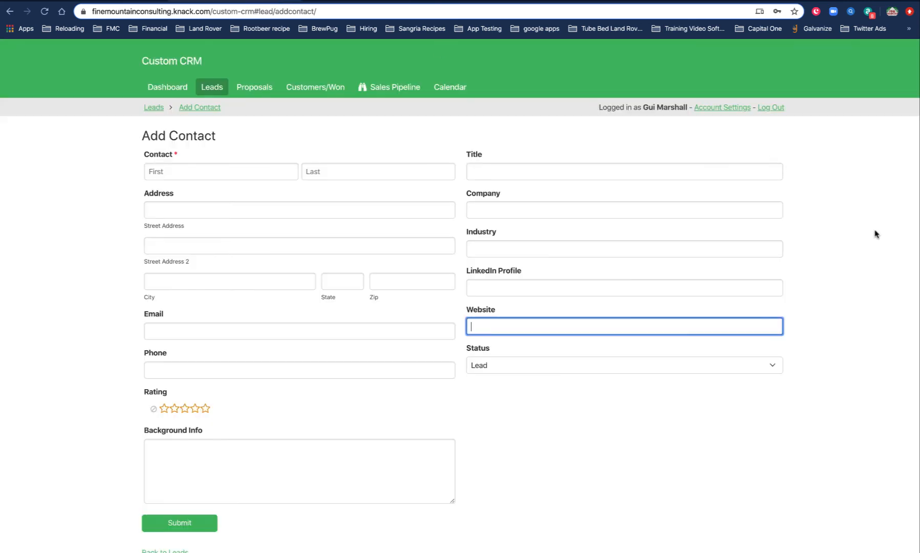
pyautogui.rightClick(875, 234)
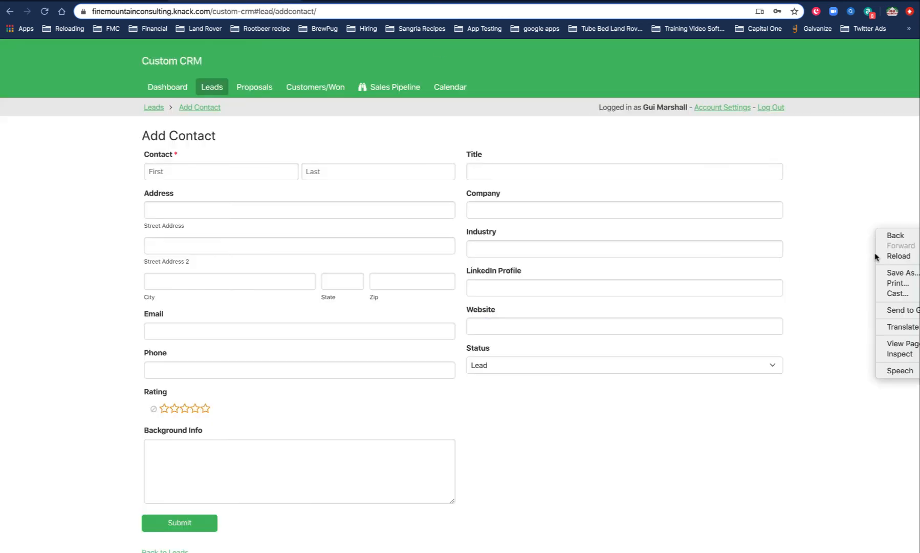
pyautogui.click(900, 353)
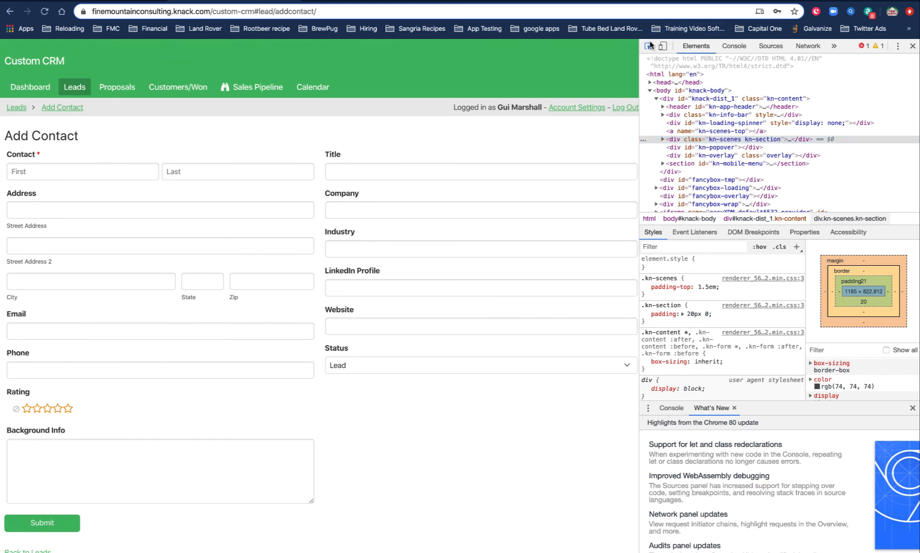
pyautogui.click(649, 46)
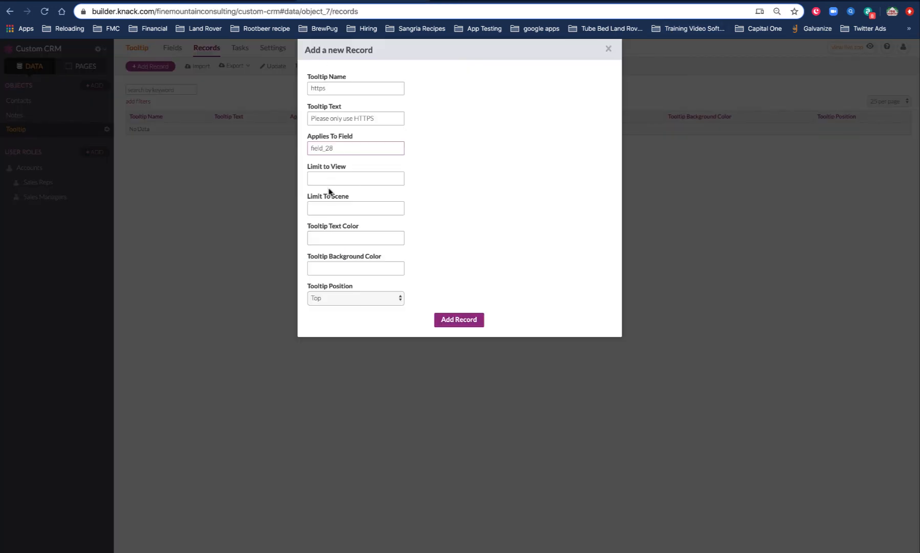
# Set Tooltip Text Color to white and Tooltip Background Color to black, leaving both limit fields blank, and add the record.
pyautogui.click(332, 178)
pyautogui.click(459, 171)
pyautogui.click(338, 212)
pyautogui.click(361, 238)
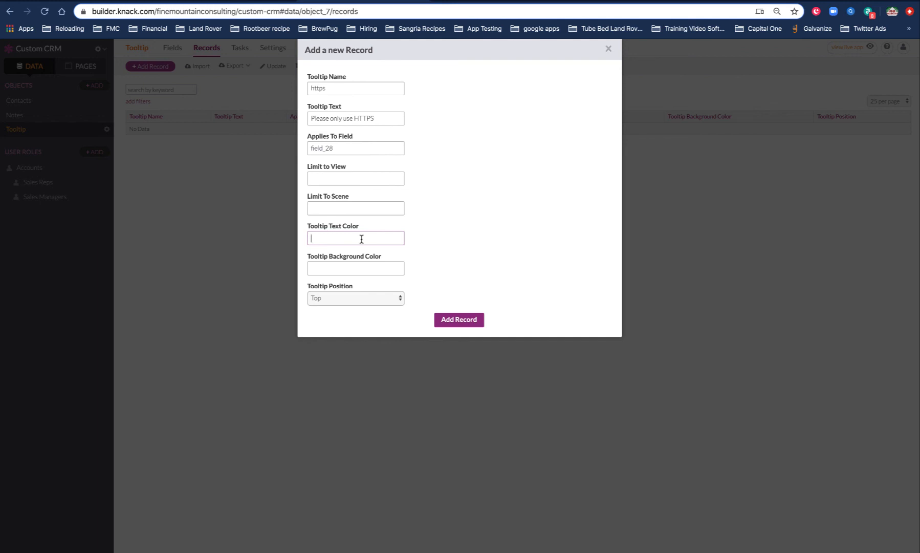
pyautogui.write('Whit')
pyautogui.press('BackSpace')
pyautogui.press('BackSpace')
pyautogui.press('BackSpace')
pyautogui.press('BackSpace')
pyautogui.write('white')
pyautogui.press('Tab')
pyautogui.write('black')
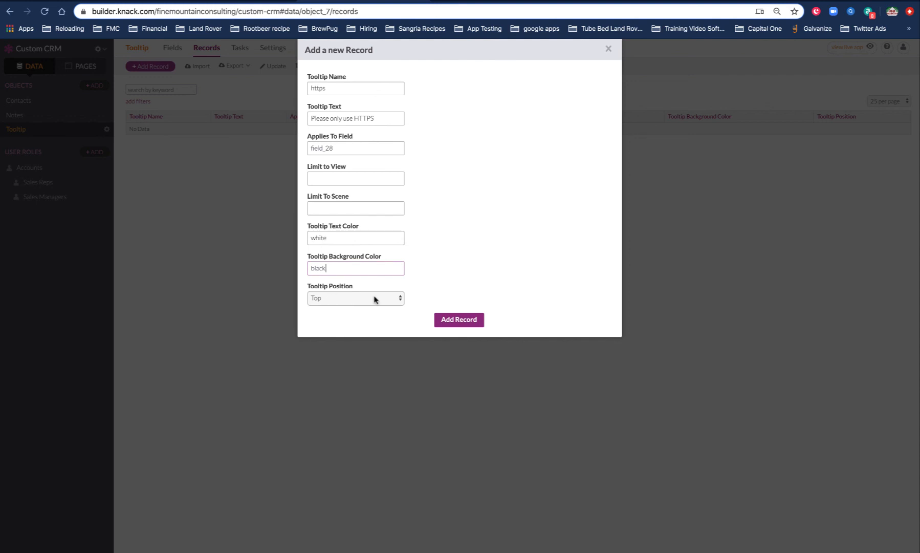
pyautogui.click(459, 321)
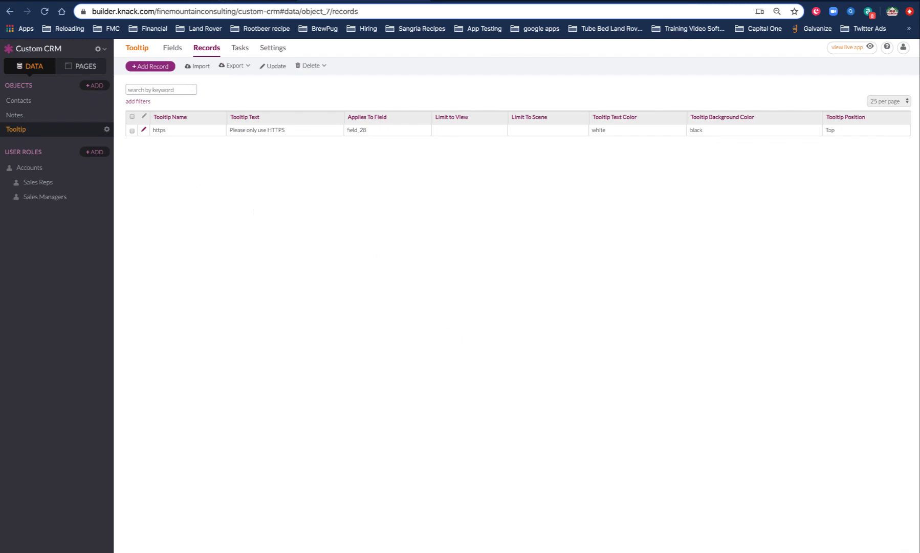
# Switch to the live Add Contact form and close the developer tools.
pyautogui.click(225, 1)
pyautogui.click(268, 115)
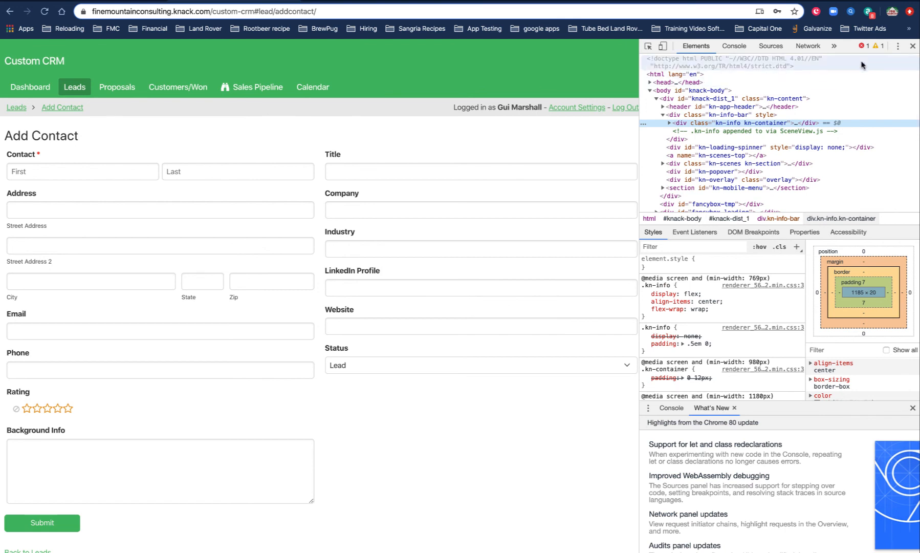
pyautogui.click(913, 45)
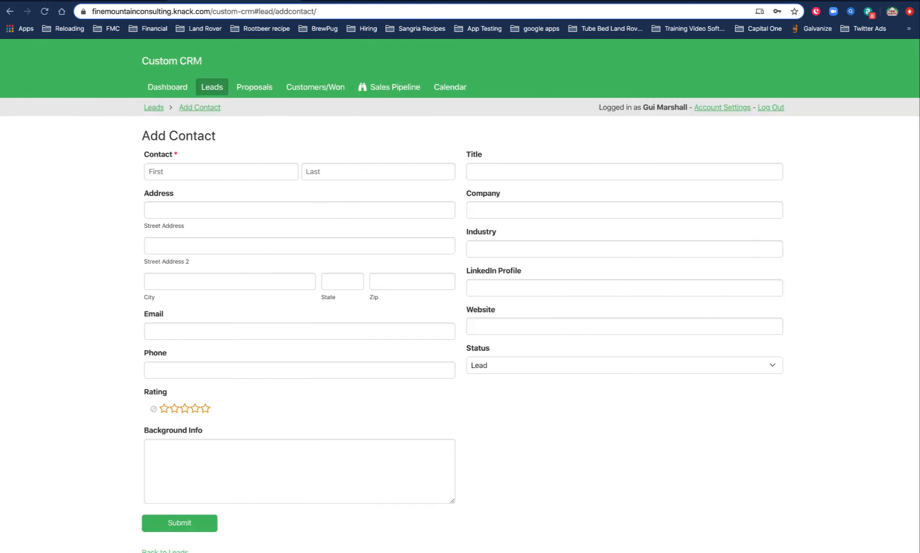
# Reload the live Add Contact form and show the tooltip on the Website field.
pyautogui.click(45, 11)
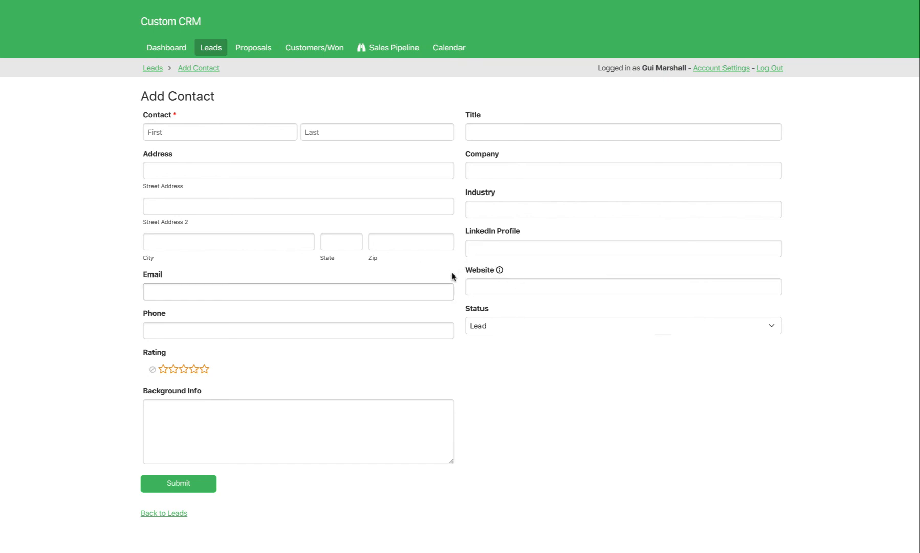
pyautogui.moveTo(500, 271)
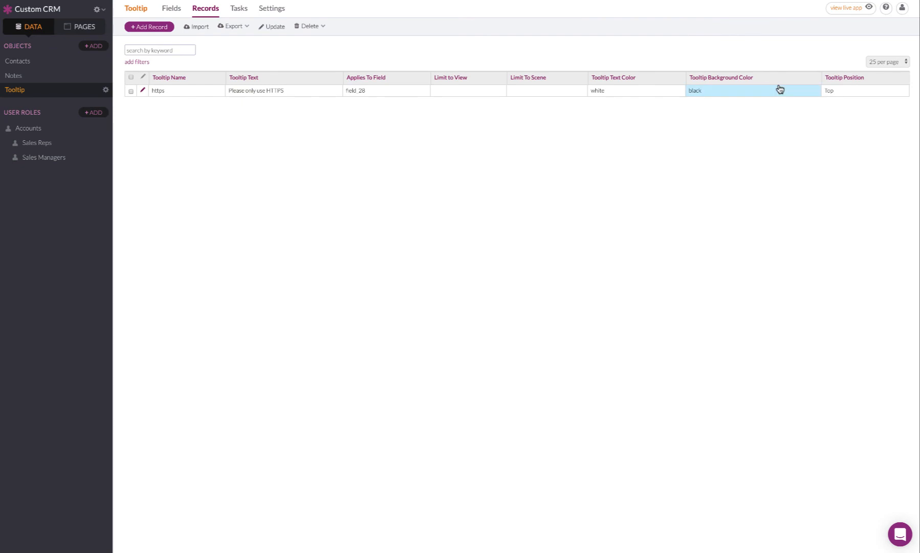
# Set the https record's Tooltip Position to Right and check the Website tooltip on the live Add Contact form.
pyautogui.click(832, 93)
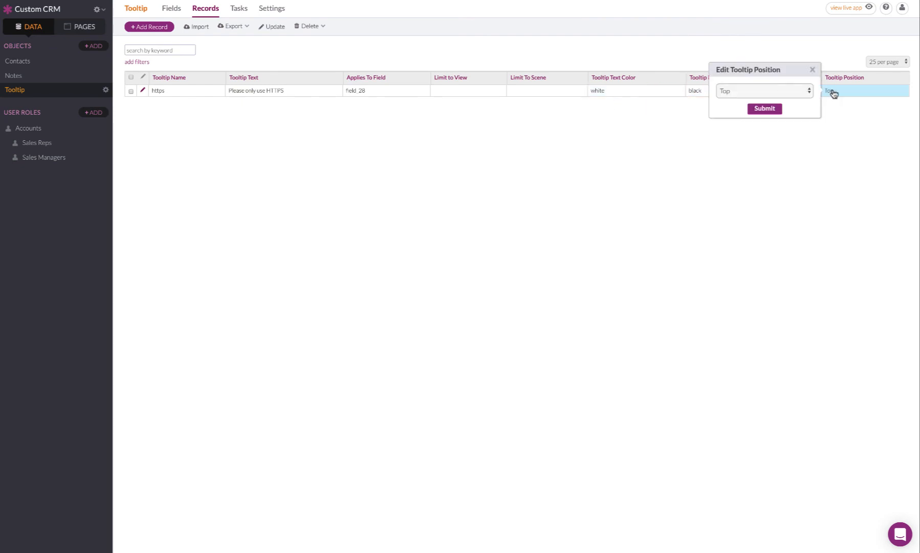
pyautogui.click(773, 92)
pyautogui.click(773, 100)
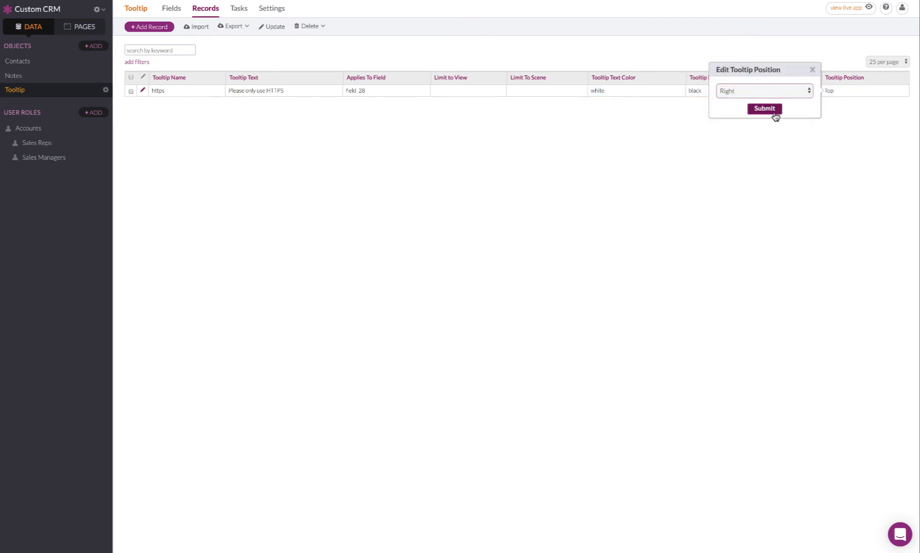
pyautogui.click(774, 112)
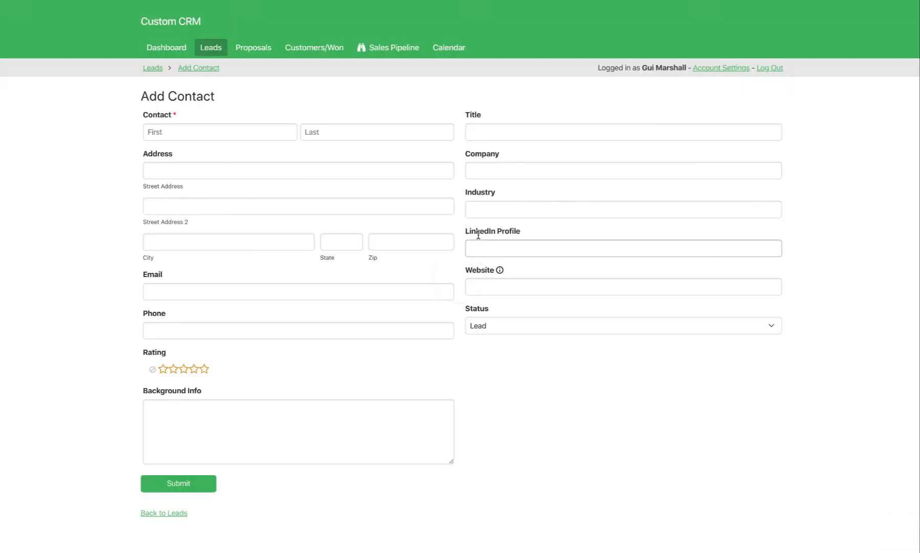
pyautogui.moveTo(499, 271)
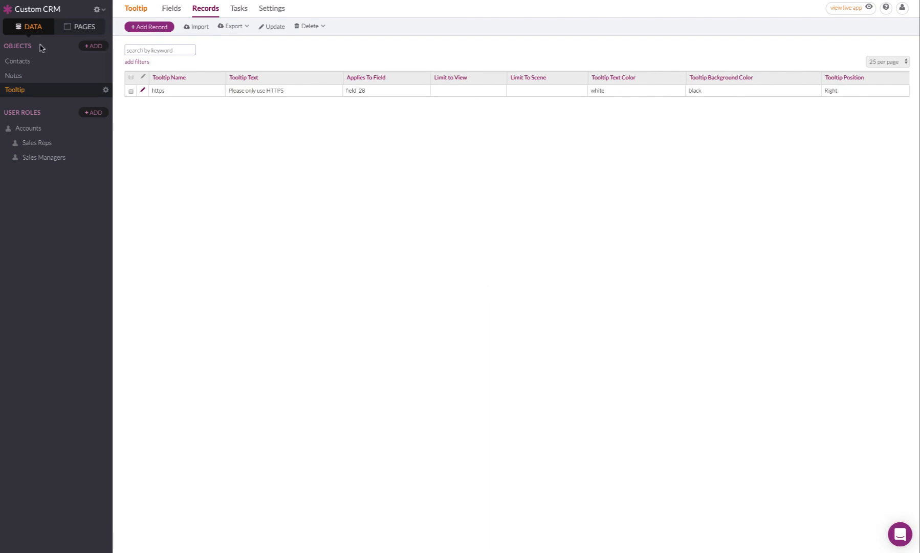
# Review the Tooltips page's table view options without saving, and show the Website tooltip again on the live Add Contact form.
pyautogui.click(79, 26)
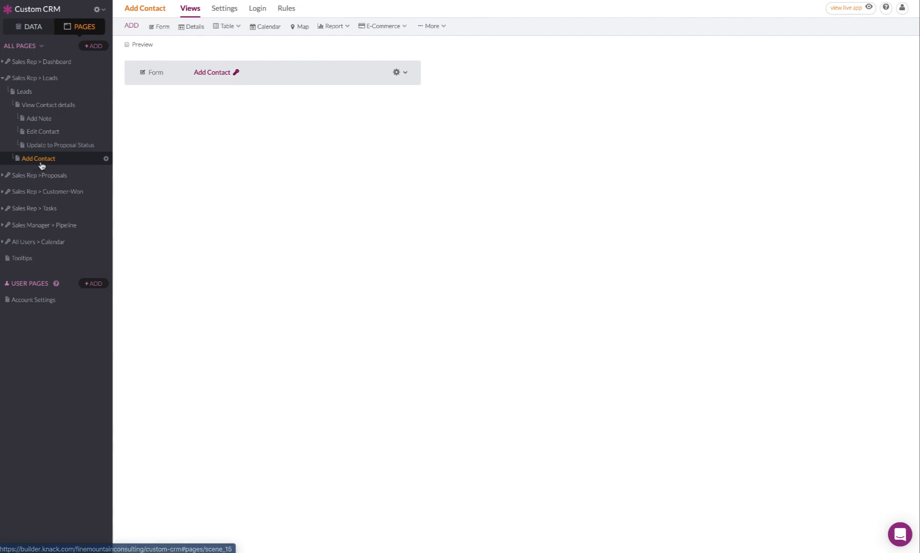
pyautogui.click(29, 259)
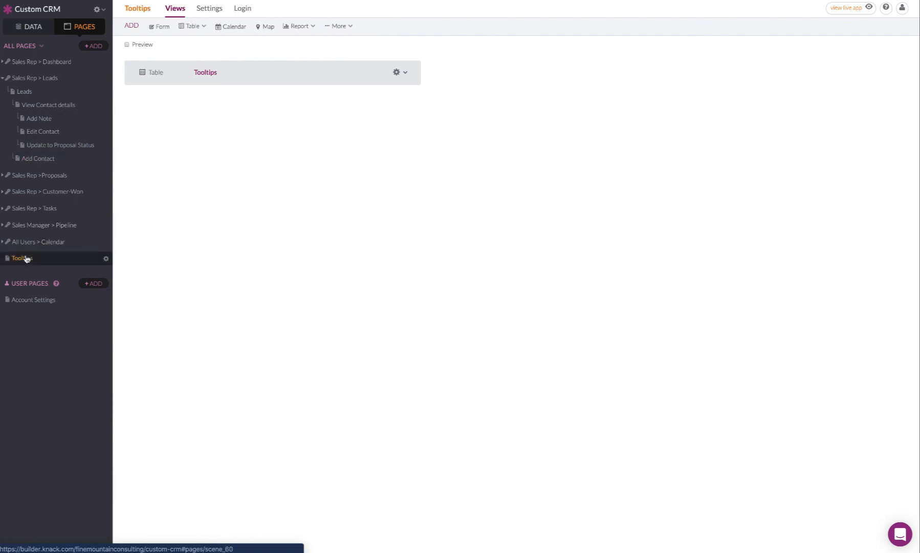
pyautogui.click(221, 75)
pyautogui.click(26, 520)
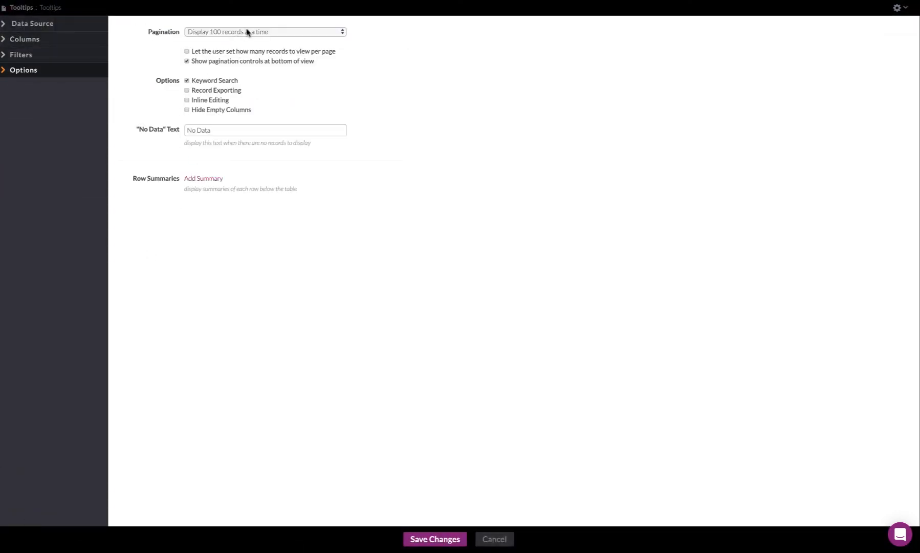
pyautogui.click(492, 542)
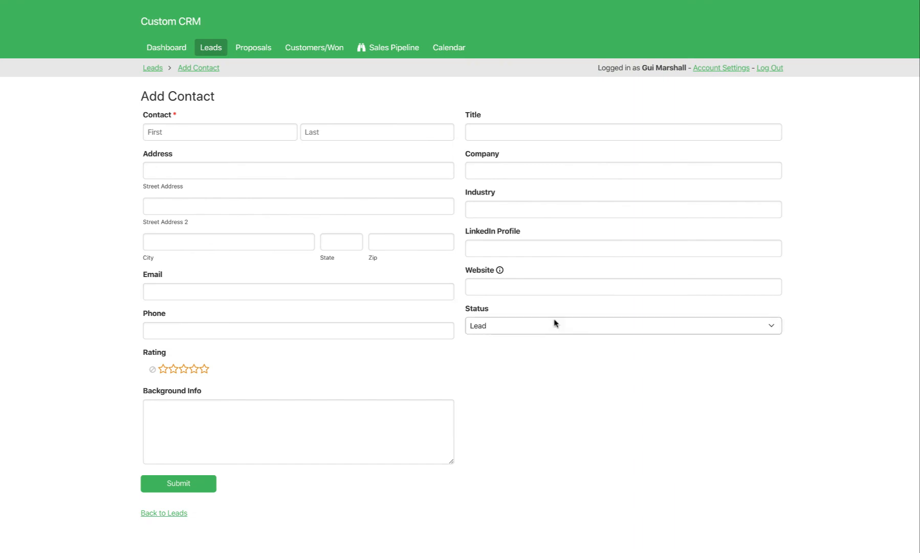
pyautogui.moveTo(500, 273)
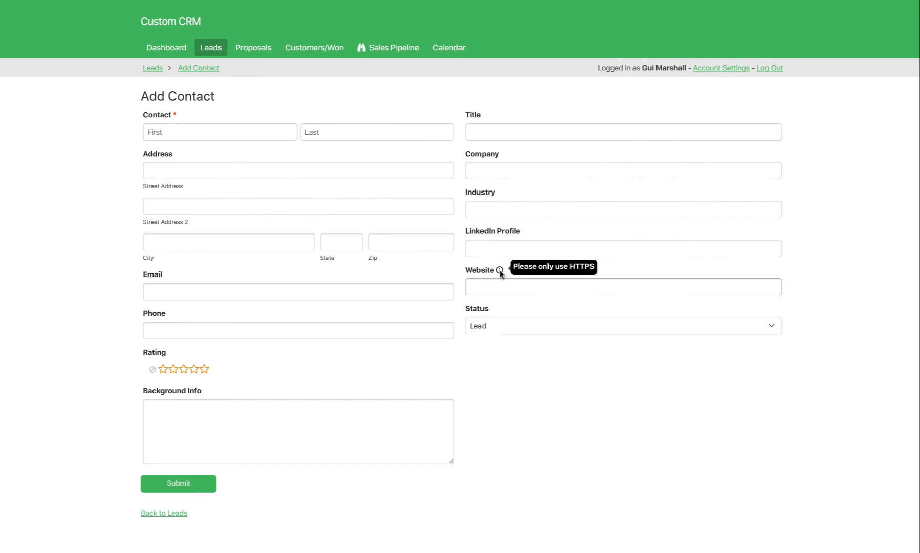